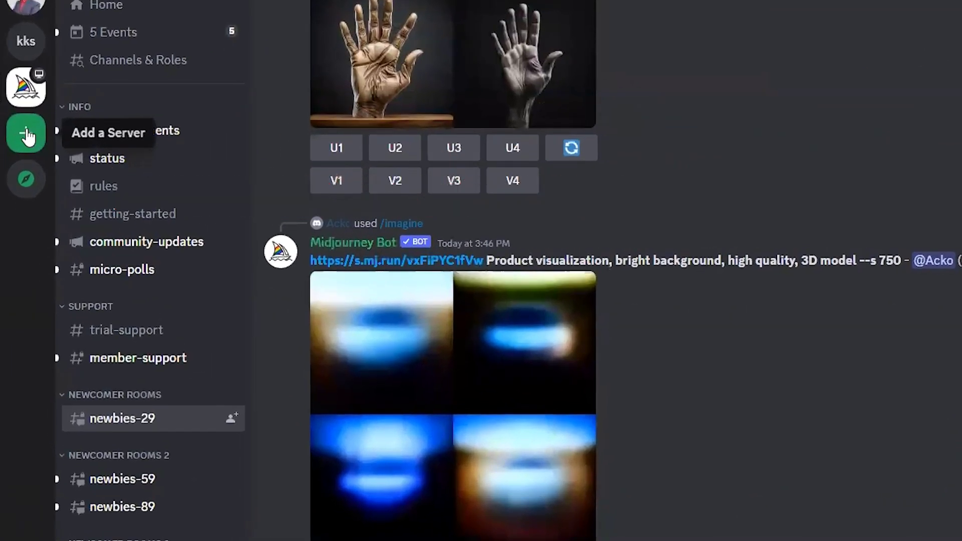
- Create a server from scratch, for me and my friends, named Test Swap
{"action": "left_click", "coordinate": [27, 135]}
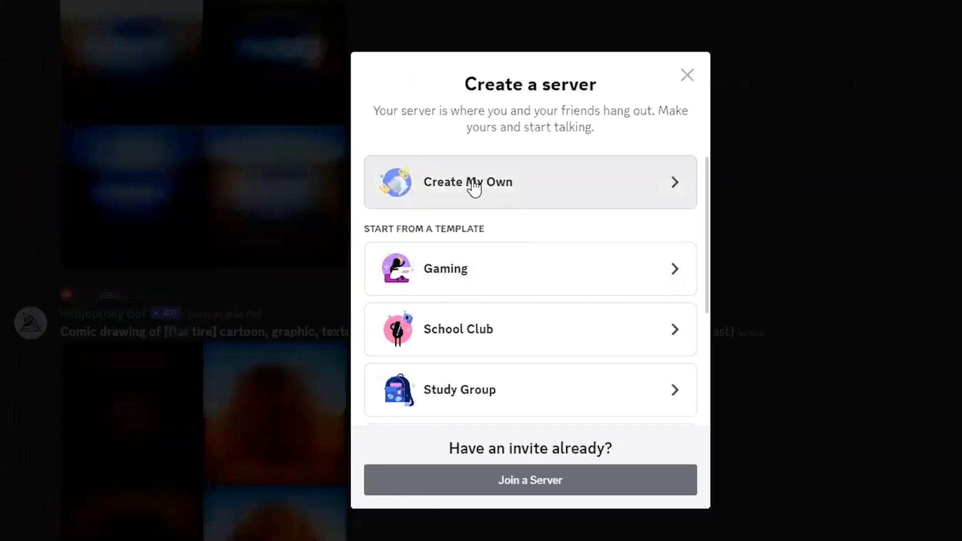
{"action": "left_click", "coordinate": [554, 193]}
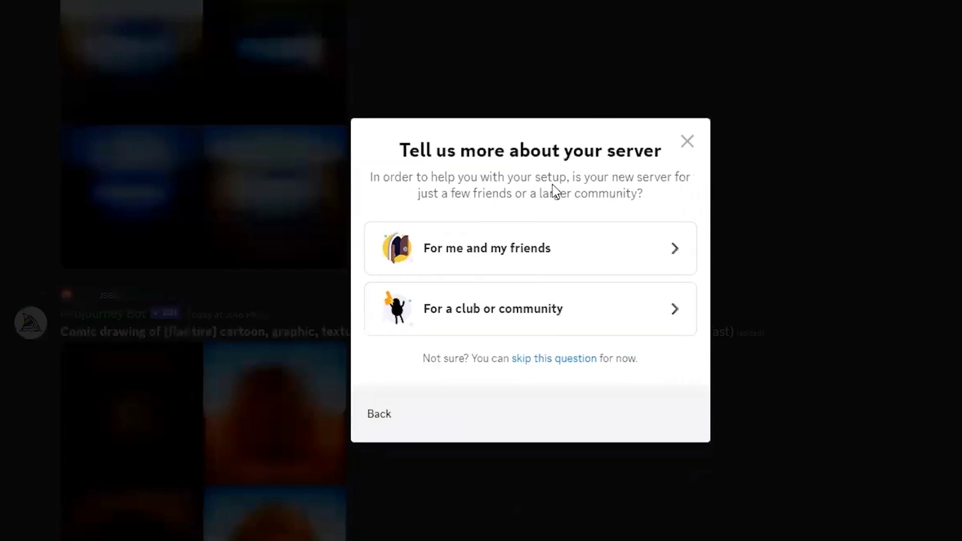
{"action": "left_click", "coordinate": [575, 256]}
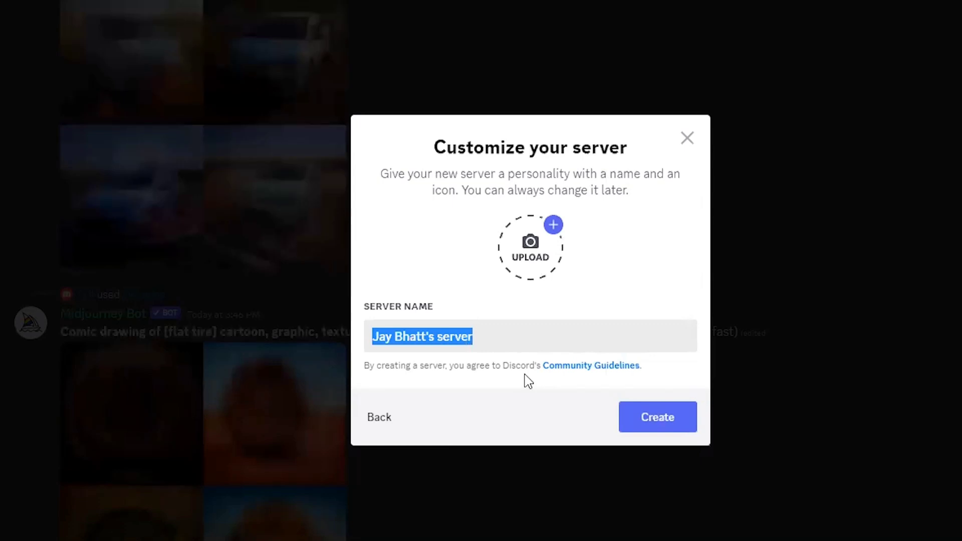
{"action": "type", "text": "Test Swap"}
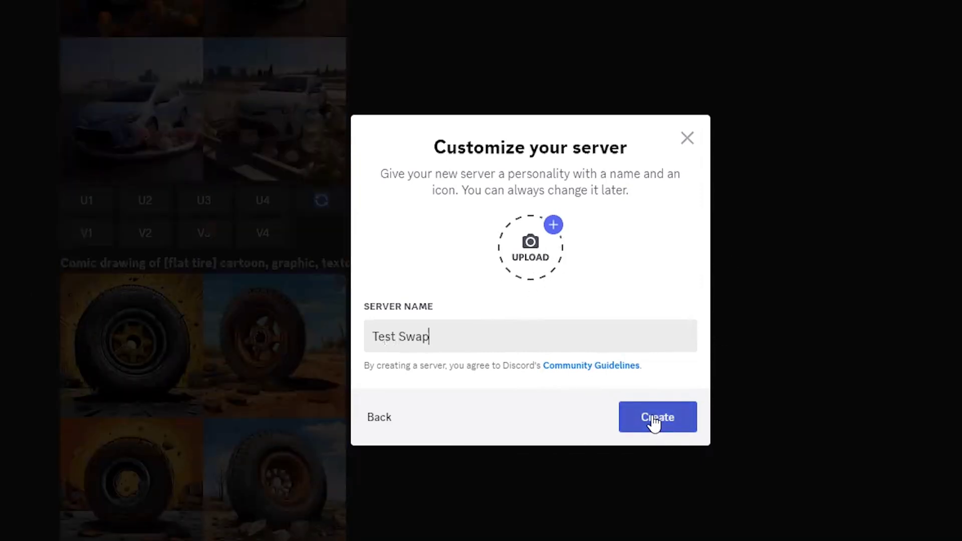
{"action": "left_click", "coordinate": [653, 422]}
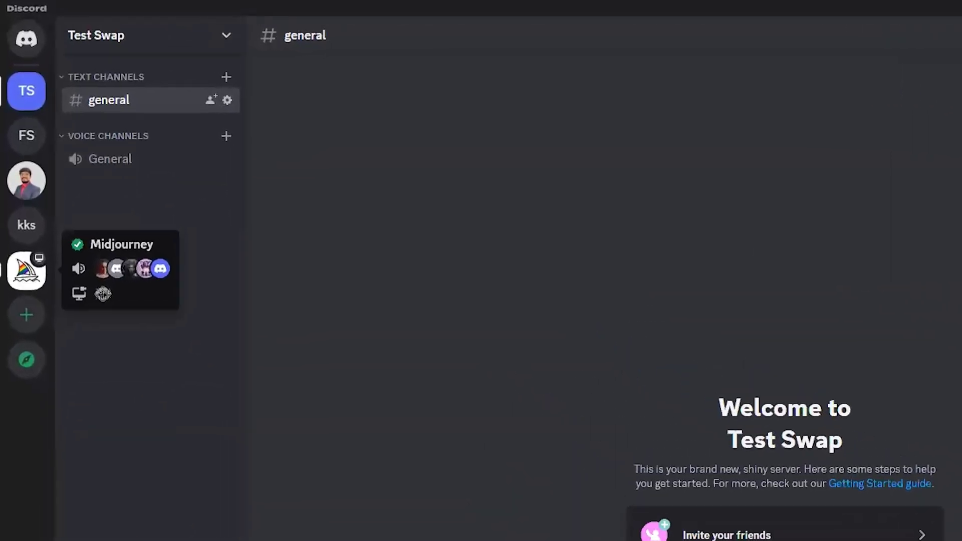
{"action": "left_click", "coordinate": [18, 170]}
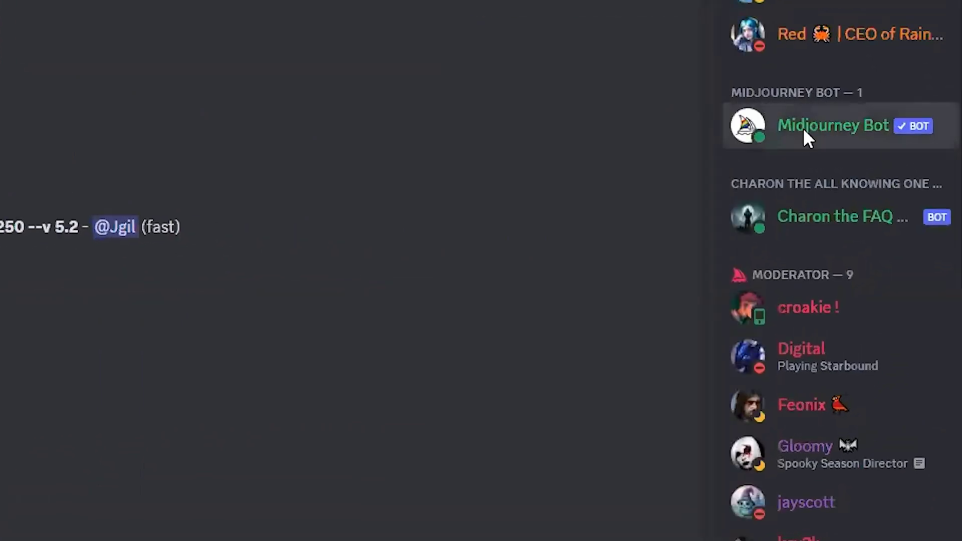
{"action": "left_click", "coordinate": [803, 129]}
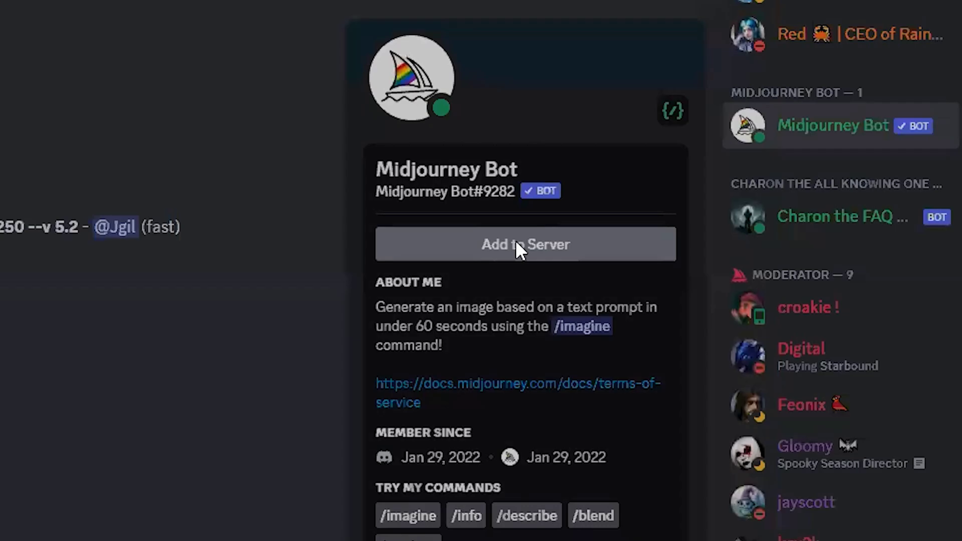
{"action": "left_click", "coordinate": [516, 243]}
{"action": "left_click", "coordinate": [446, 392]}
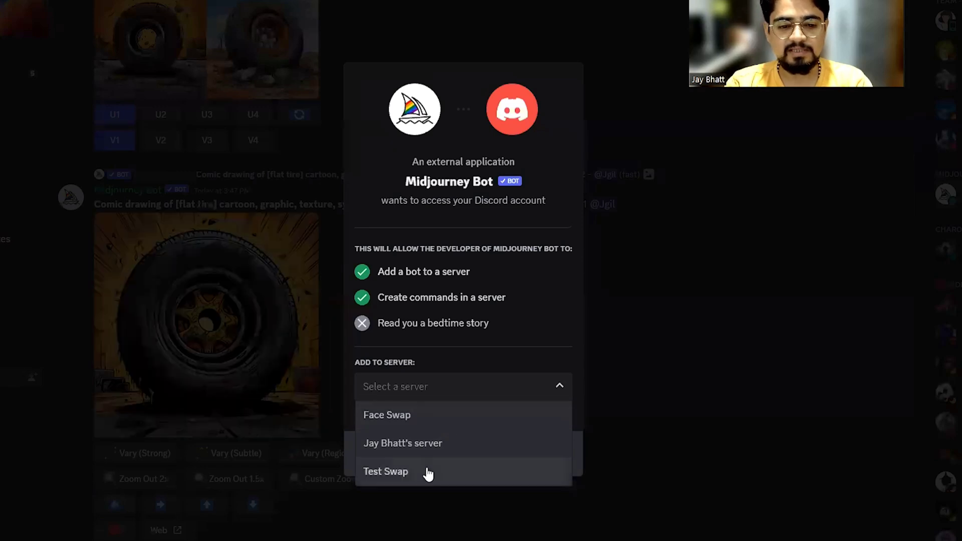
{"action": "left_click", "coordinate": [426, 471]}
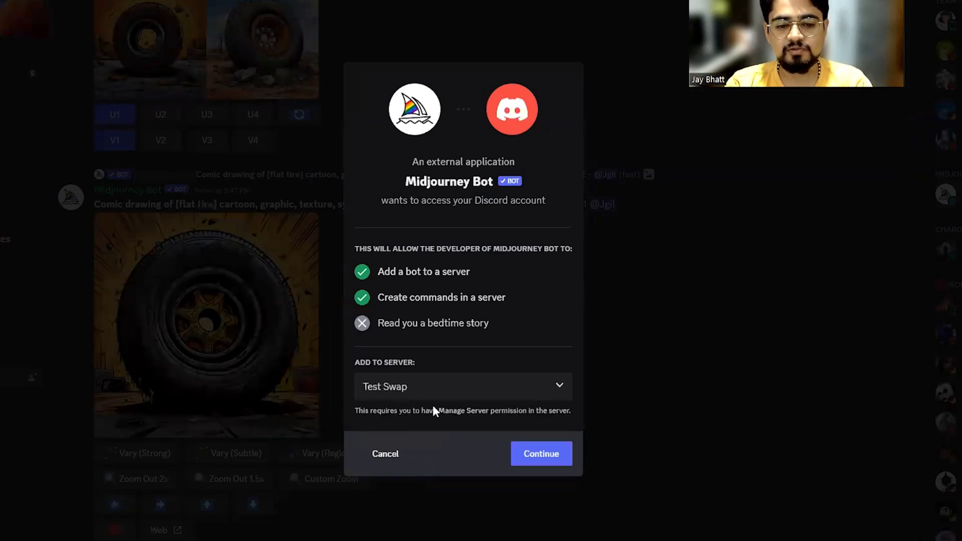
- Authorize the Midjourney Bot, pass the human check, and go to Test Swap
{"action": "left_click", "coordinate": [536, 456]}
{"action": "left_click", "coordinate": [552, 529]}
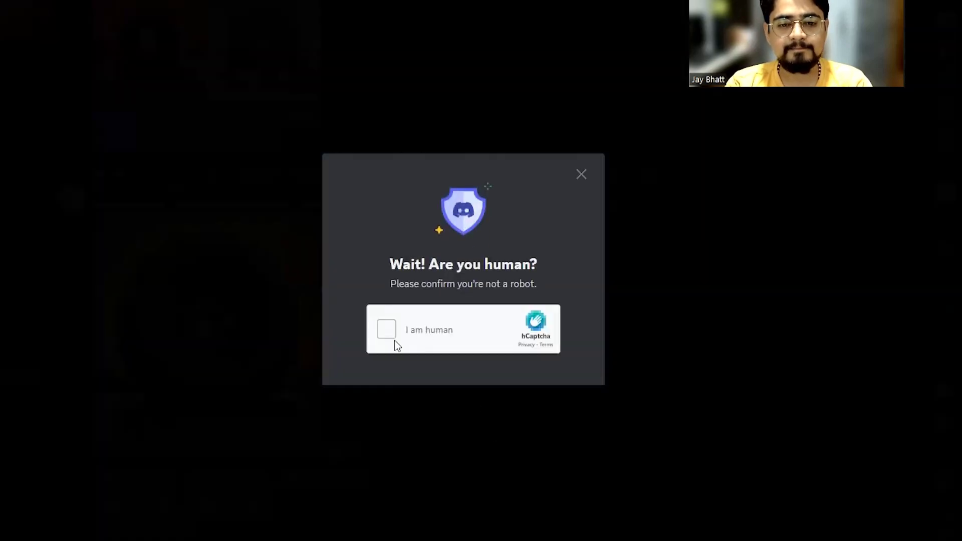
{"action": "left_click", "coordinate": [380, 328]}
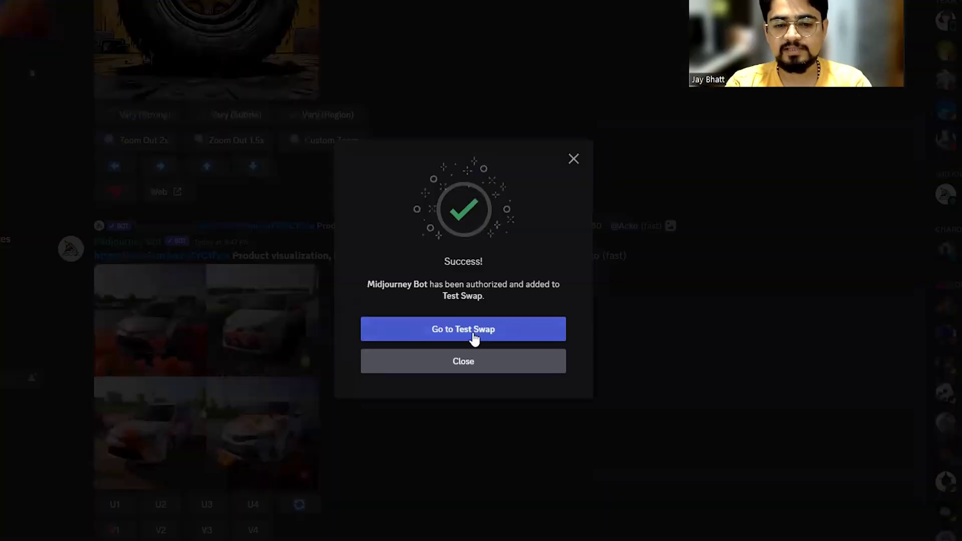
{"action": "left_click", "coordinate": [474, 339]}
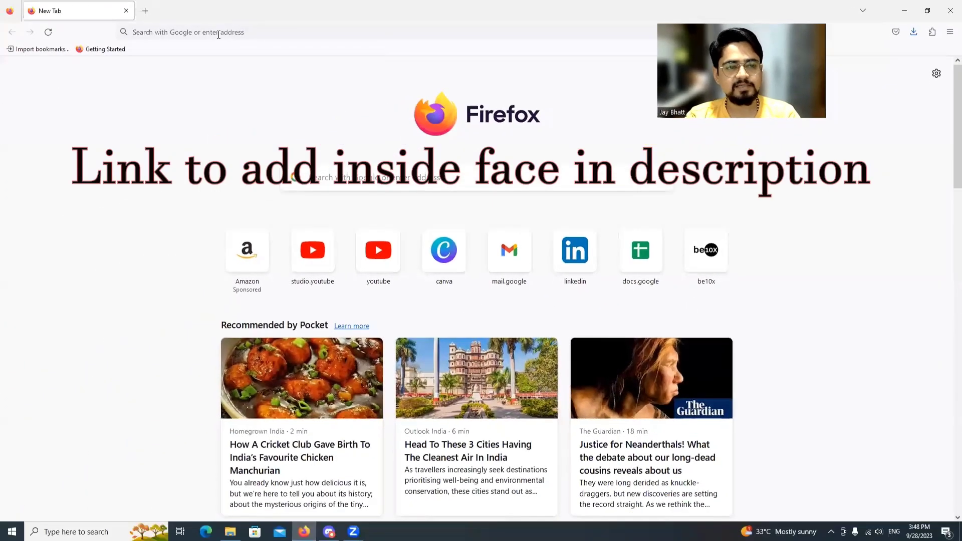
- Load the pasted InsightFace invite link in Firefox and choose Test Swap as the server
{"action": "left_click", "coordinate": [218, 33]}
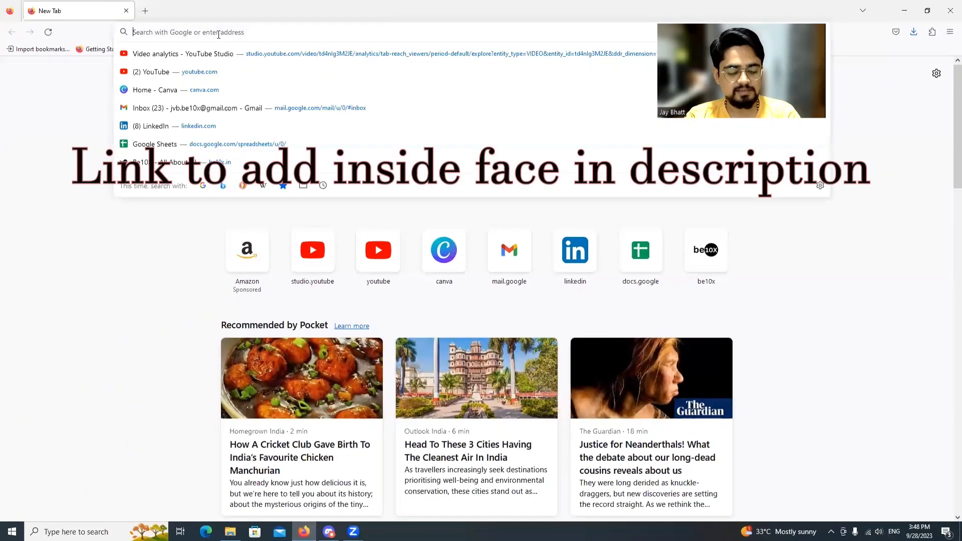
{"action": "key", "text": "ctrl+v"}
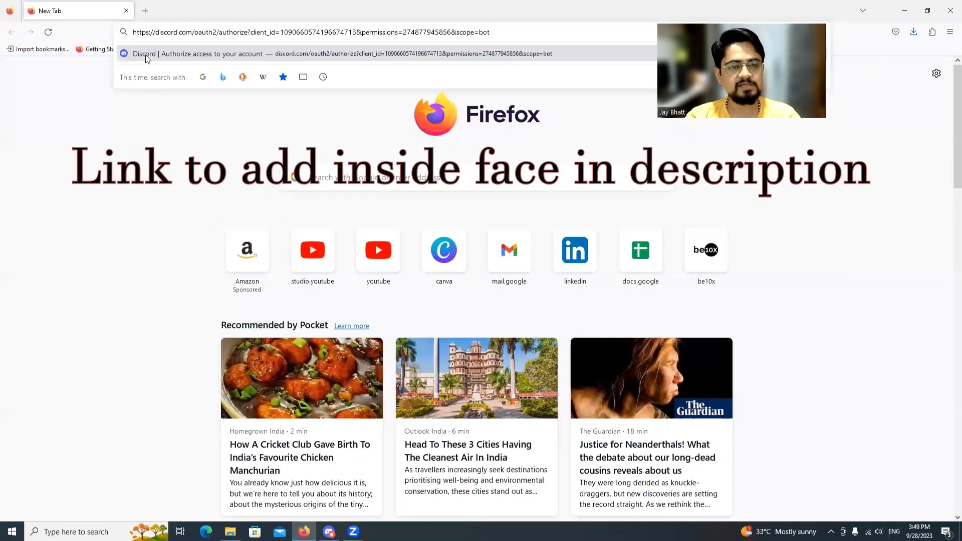
{"action": "key", "text": "Return"}
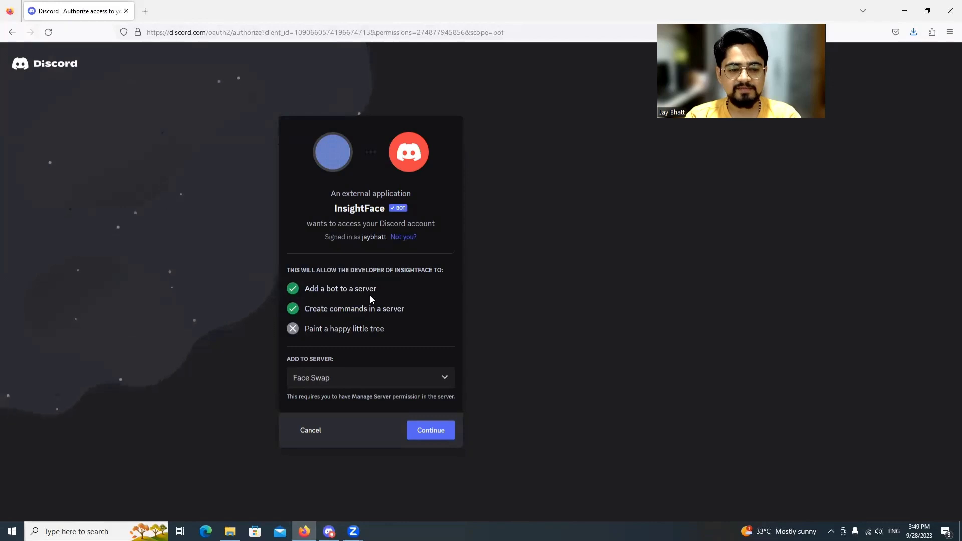
{"action": "left_click", "coordinate": [365, 380]}
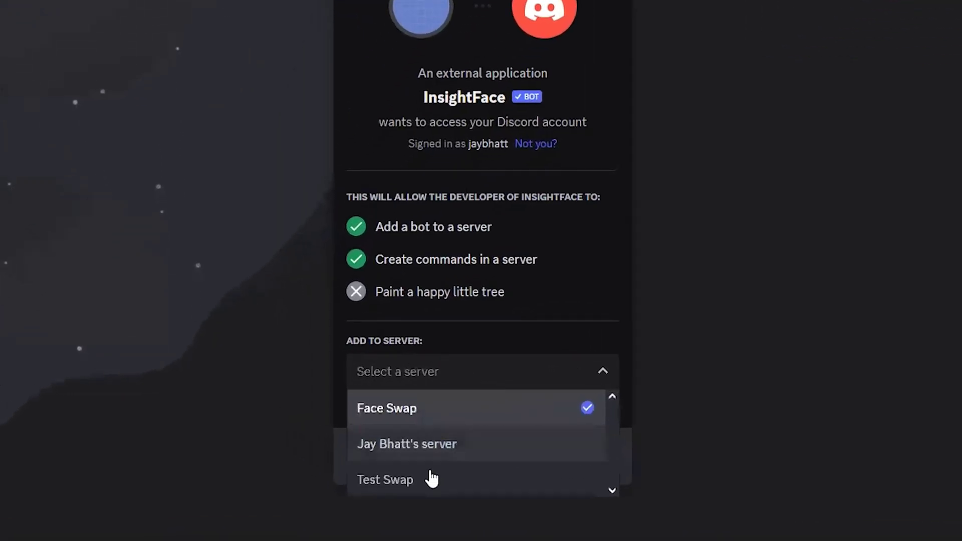
{"action": "left_click", "coordinate": [432, 484]}
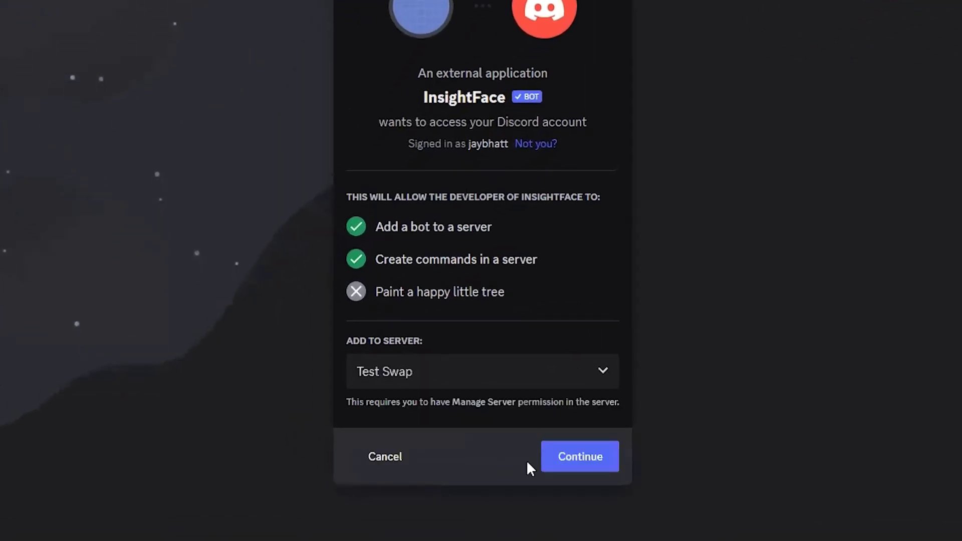
- Authorize InsightFace, solve the hCaptcha, and open Test Swap in the app
{"action": "left_click", "coordinate": [556, 462]}
{"action": "left_click", "coordinate": [601, 505]}
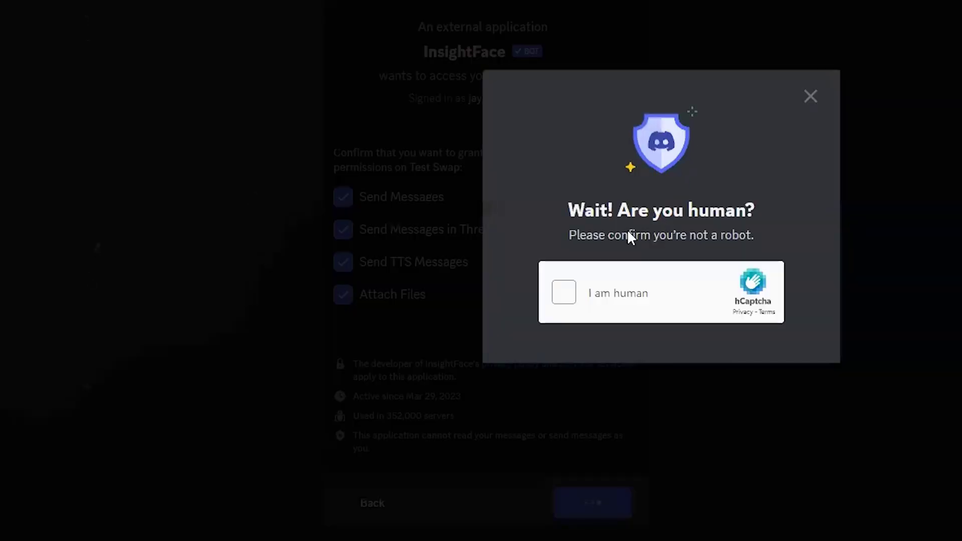
{"action": "left_click", "coordinate": [558, 302]}
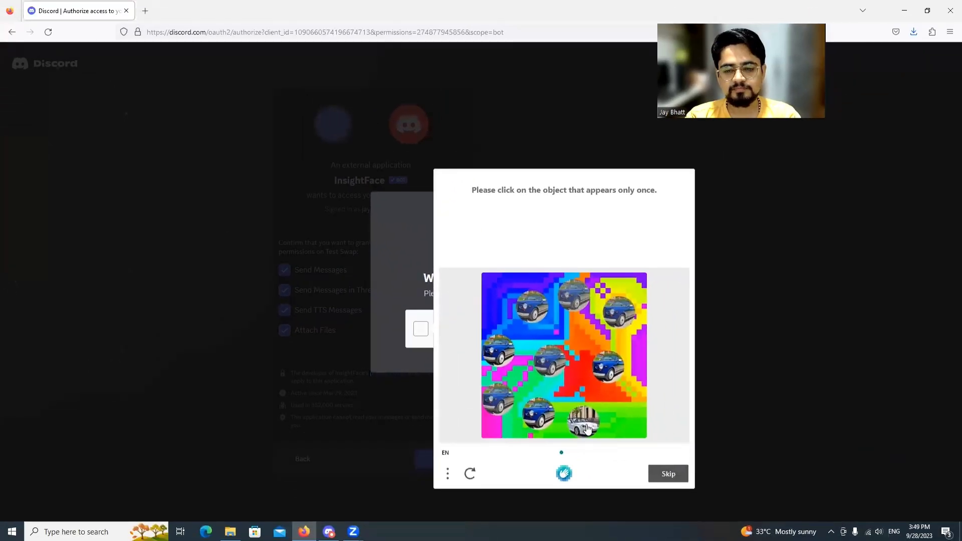
{"action": "left_click", "coordinate": [587, 427]}
{"action": "left_click", "coordinate": [674, 474]}
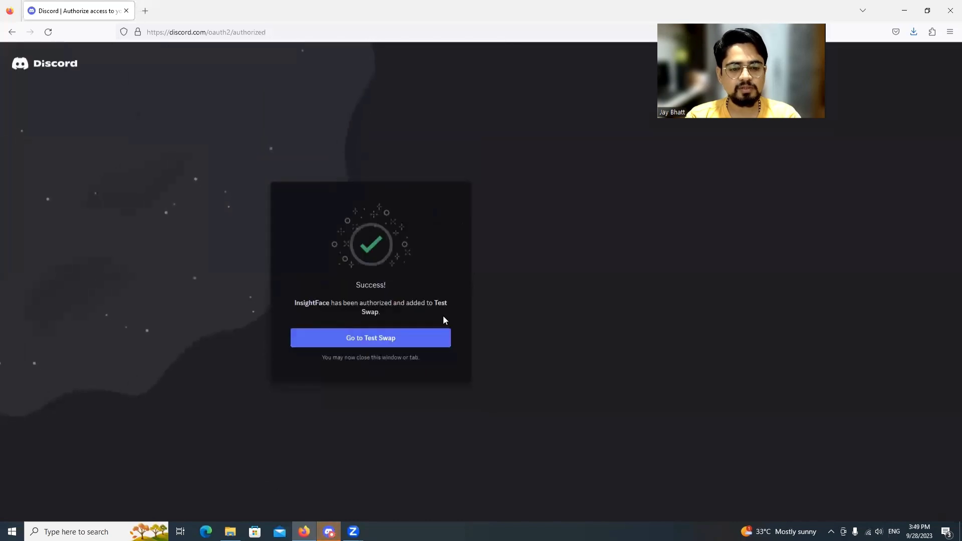
{"action": "left_click", "coordinate": [295, 341]}
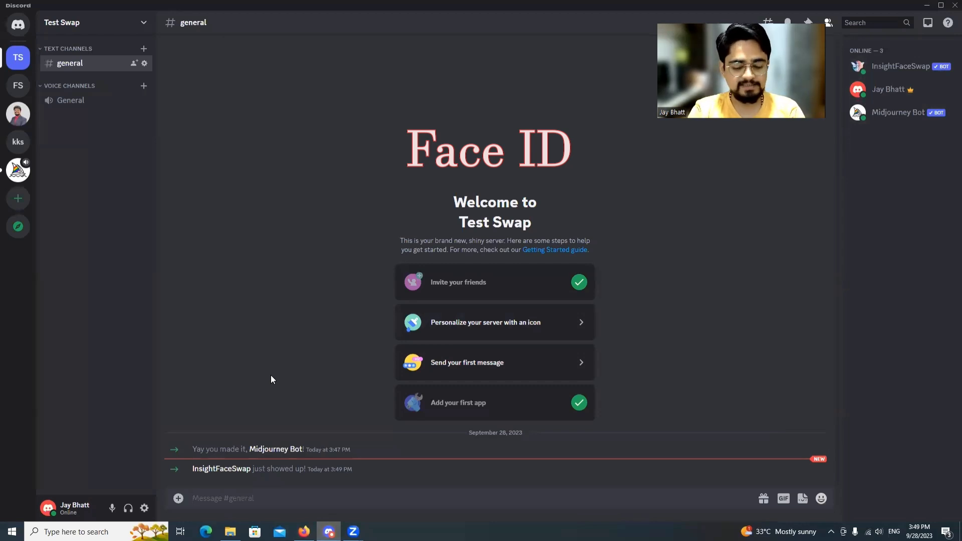
{"action": "type", "text": "/"}
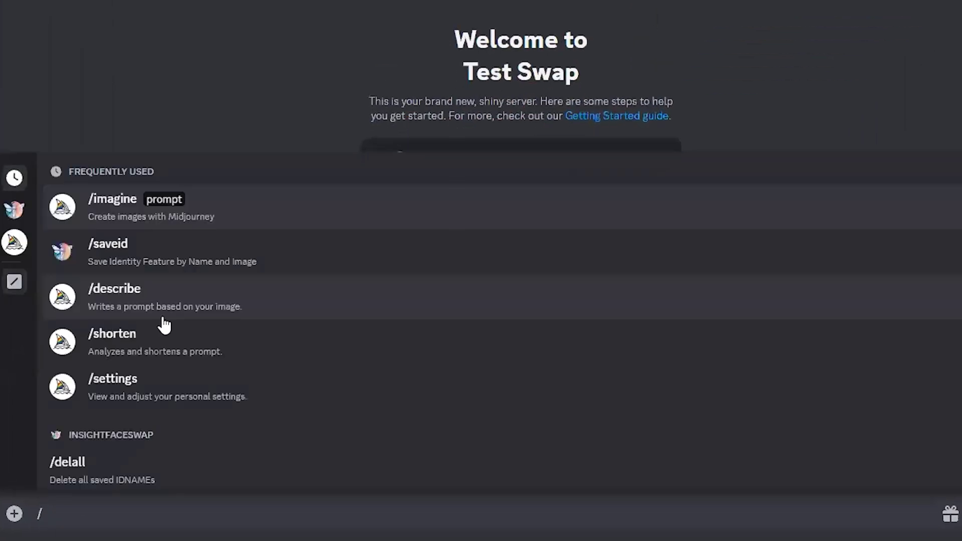
{"action": "type", "text": "savei"}
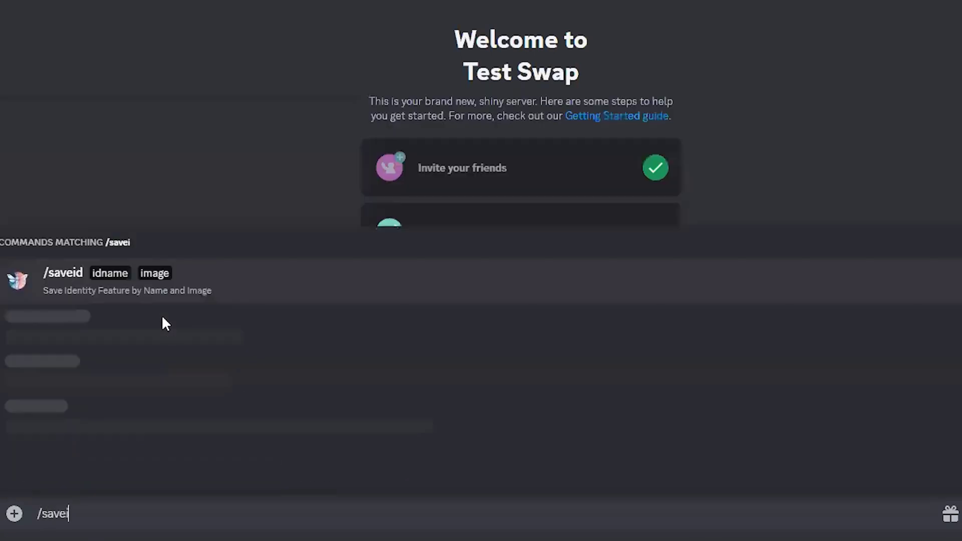
{"action": "type", "text": "d"}
- Select the /saveid command in the general channel's message box
{"action": "key", "text": "Return"}
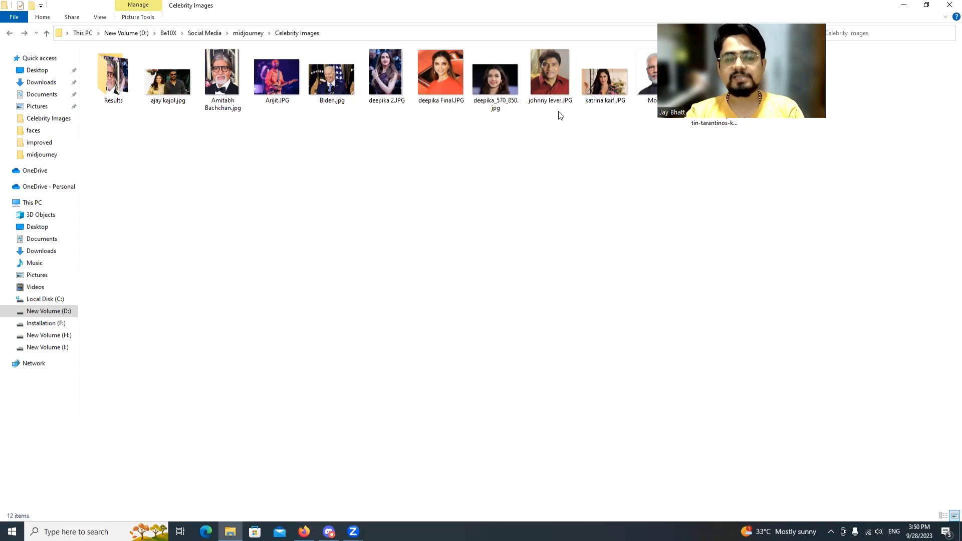
{"action": "scroll", "coordinate": [480, 219], "scroll_direction": "up", "scroll_amount": 1}
{"action": "scroll", "coordinate": [479, 219], "scroll_direction": "up", "scroll_amount": 1}
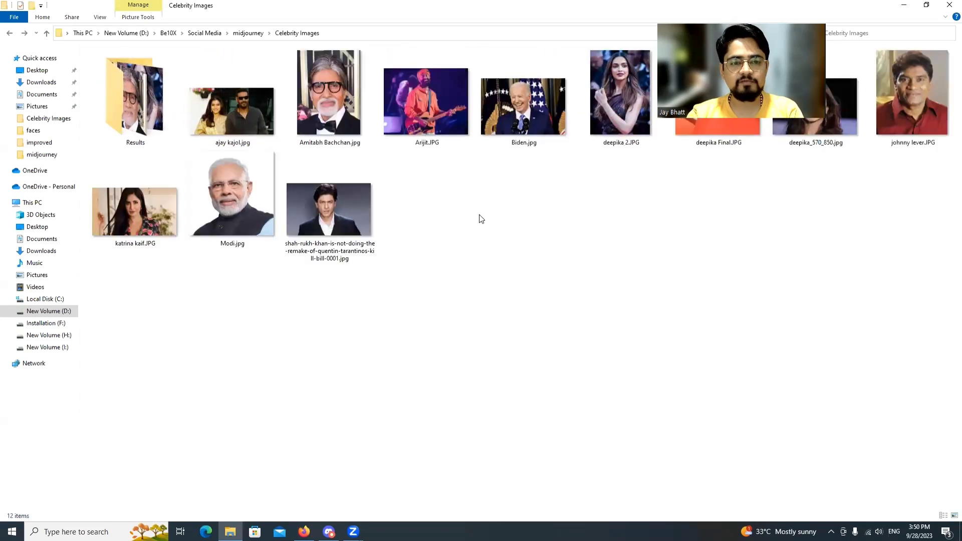
{"action": "scroll", "coordinate": [479, 219], "scroll_direction": "up", "scroll_amount": 1}
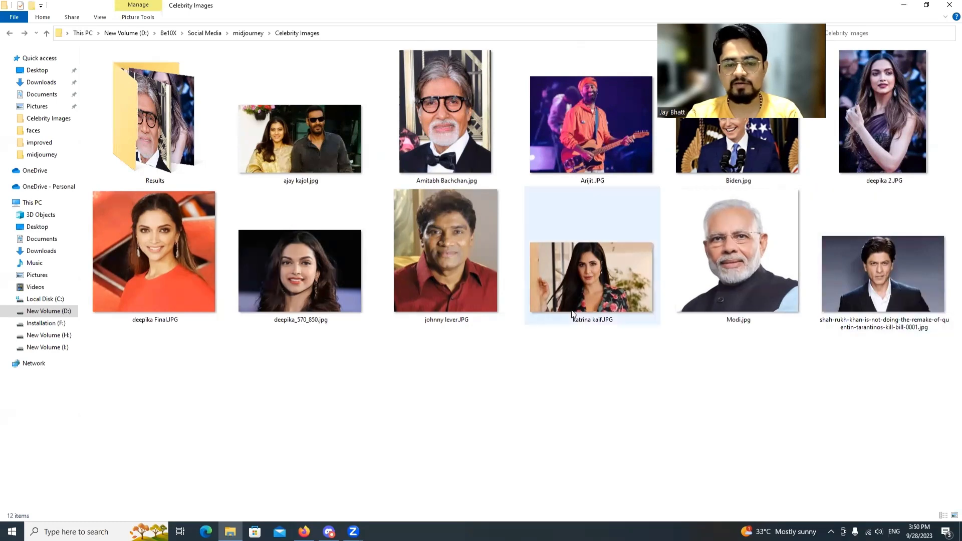
- Drag the Shah Rukh Khan photo into the /saveid image upload field
{"action": "left_click", "coordinate": [884, 274]}
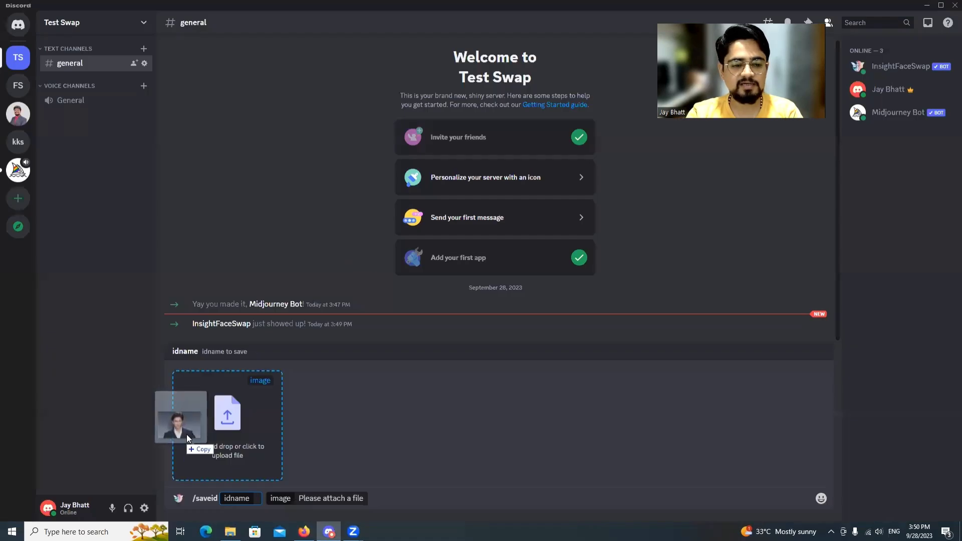
{"action": "left_click_drag", "start_coordinate": [855, 327], "coordinate": [212, 432]}
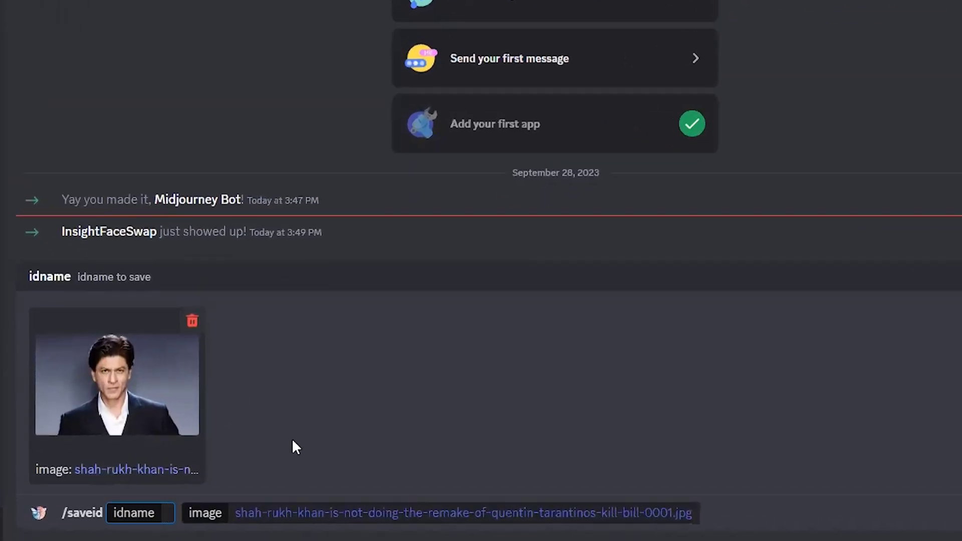
{"action": "type", "text": "sk"}
- Send the /saveid command as srk, then upload and send deepika Final.JPG
{"action": "key", "text": "BackSpace"}
{"action": "type", "text": "rk"}
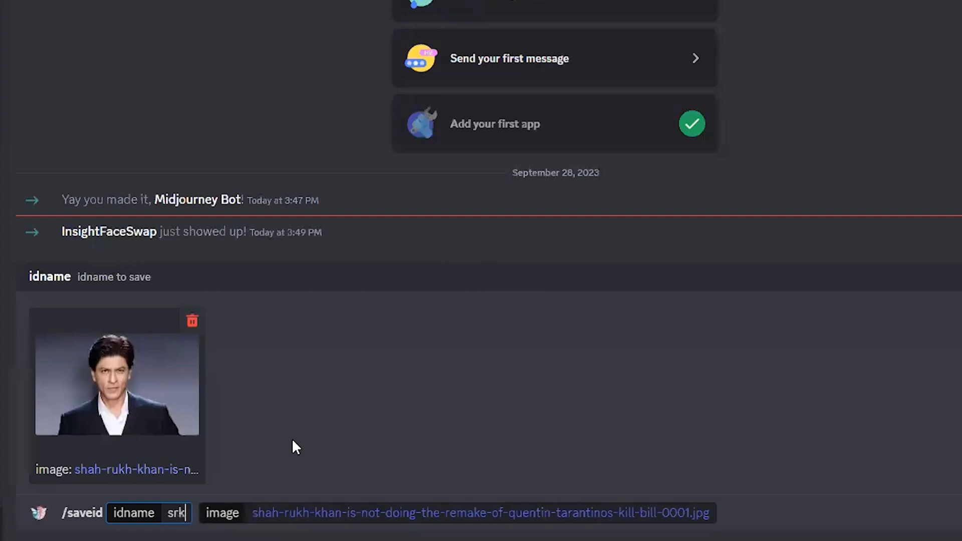
{"action": "key", "text": "Return"}
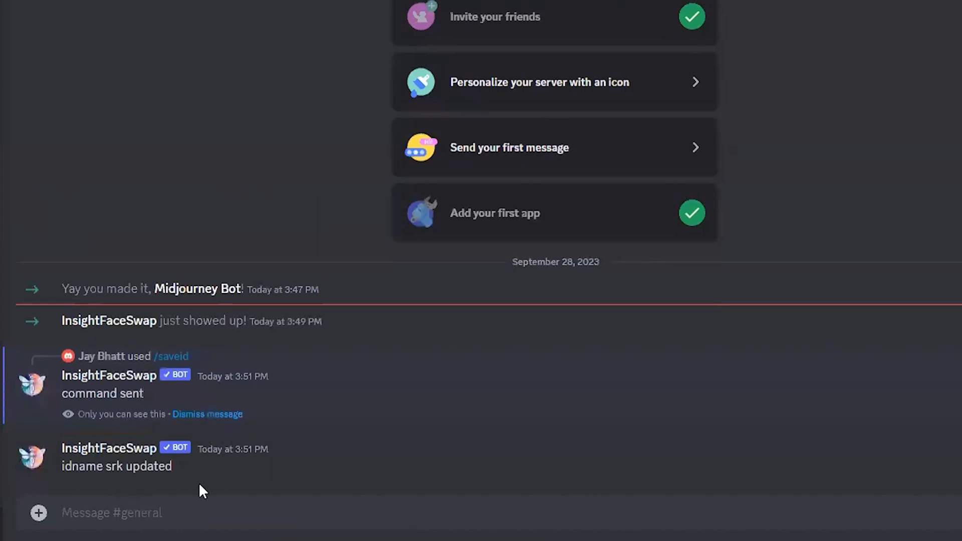
{"action": "left_click", "coordinate": [39, 514]}
{"action": "left_click", "coordinate": [75, 391]}
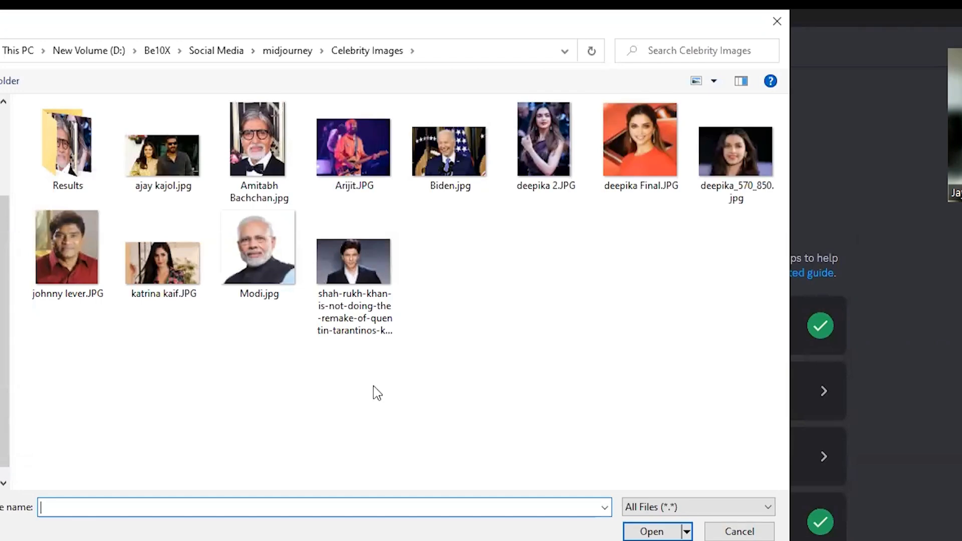
{"action": "left_click", "coordinate": [639, 143]}
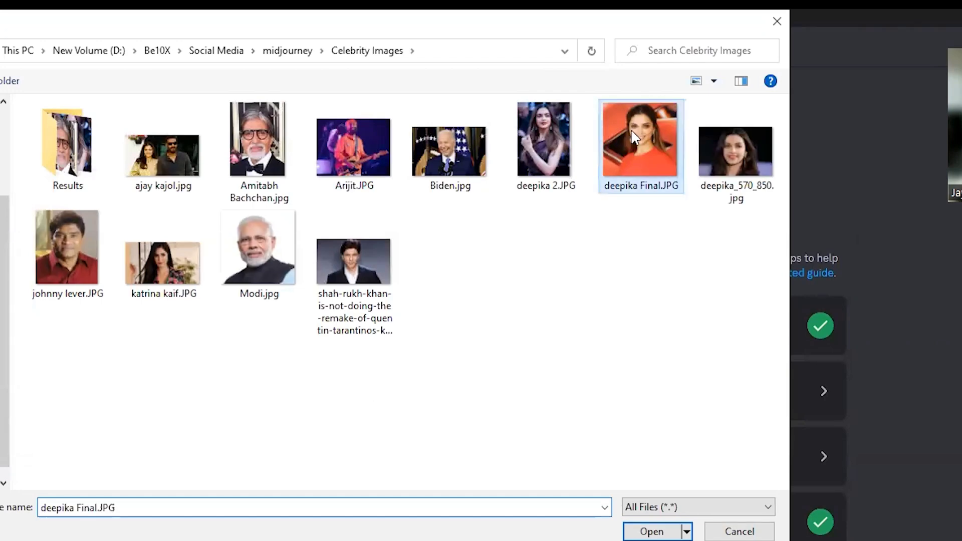
{"action": "left_click", "coordinate": [652, 532]}
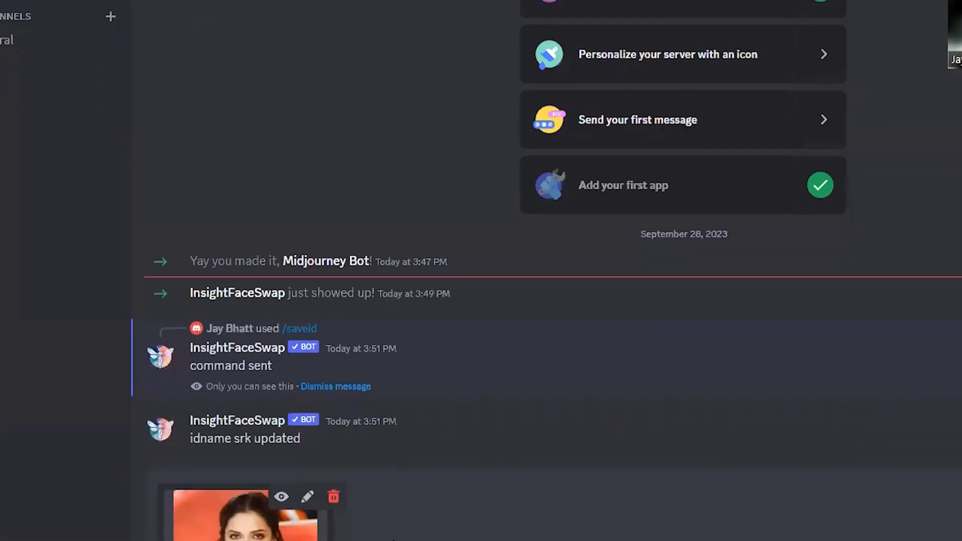
{"action": "key", "text": "Return"}
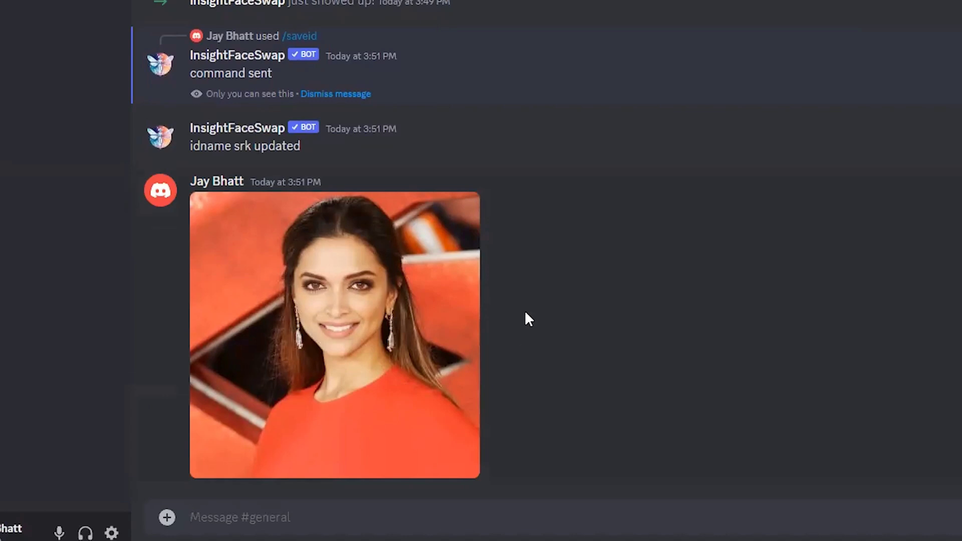
- Run Apps > INSwapper on the posted Deepika photo and review the swapped reply
{"action": "right_click", "coordinate": [379, 296]}
{"action": "mouse_move", "coordinate": [443, 319]}
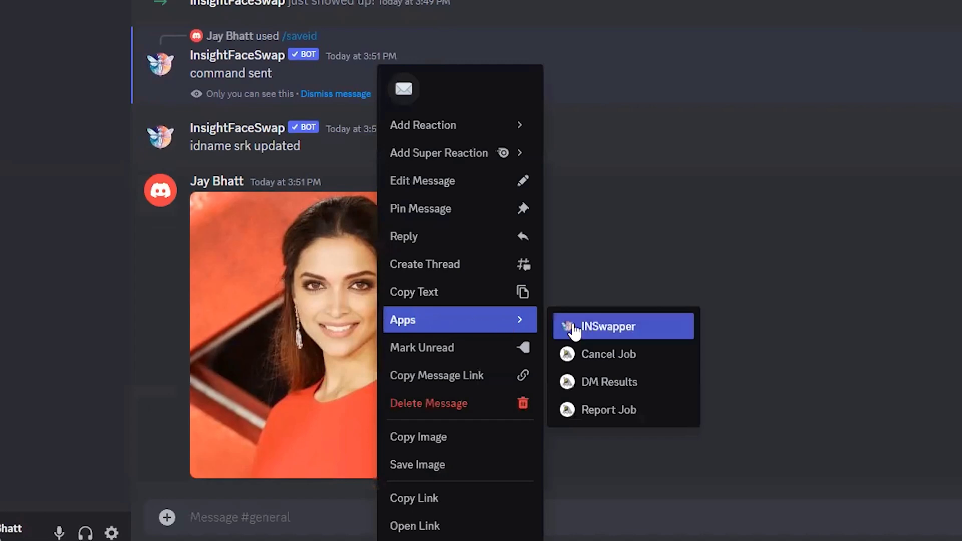
{"action": "left_click", "coordinate": [645, 334]}
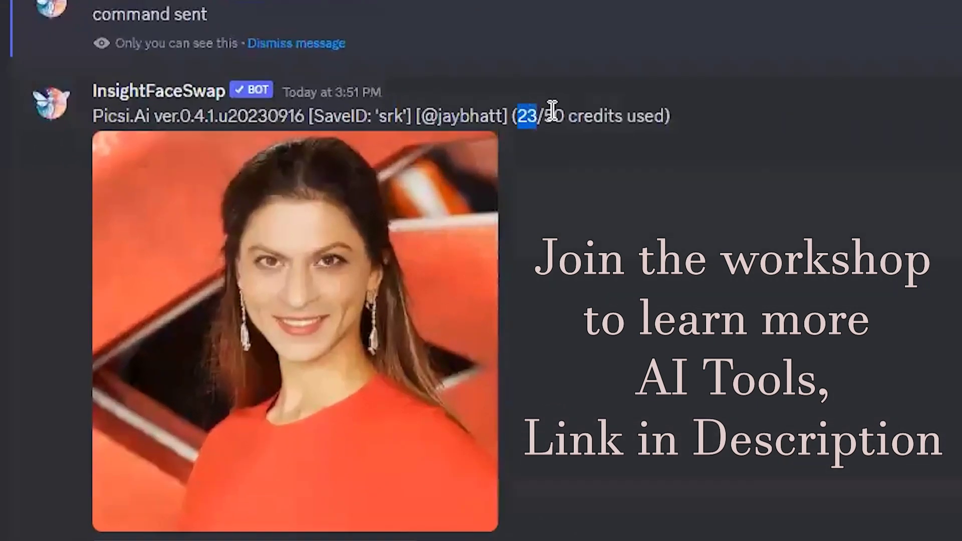
{"action": "left_click_drag", "start_coordinate": [382, 249], "coordinate": [438, 249]}
{"action": "left_click_drag", "start_coordinate": [657, 116], "coordinate": [731, 176]}
{"action": "left_click", "coordinate": [725, 178]}
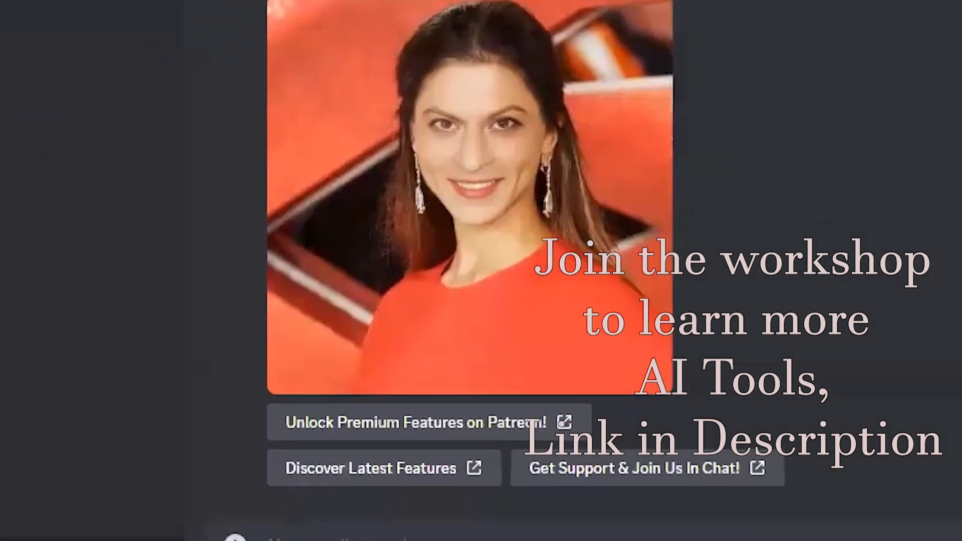
{"action": "left_click", "coordinate": [307, 489]}
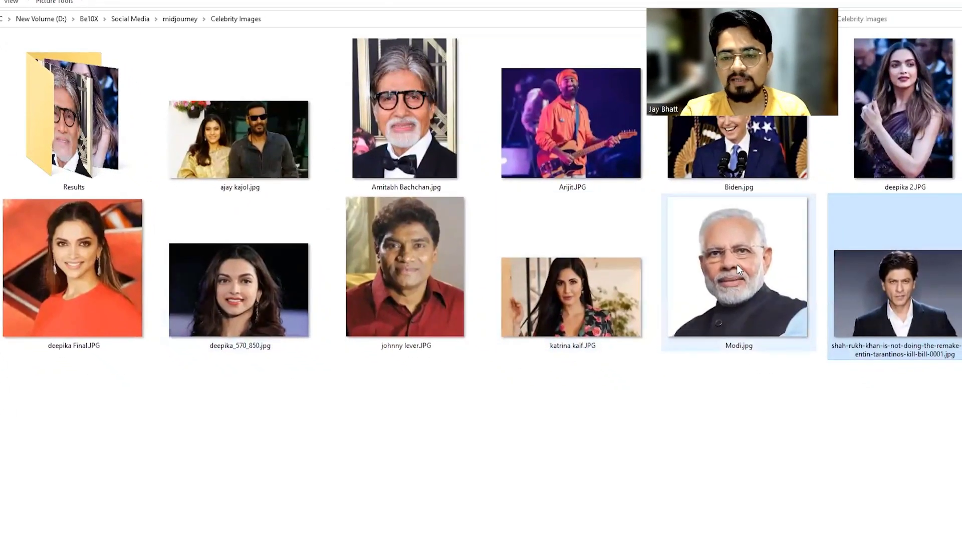
- Attach Modi.jpg to /saveid and submit it under the idname modi
{"action": "left_click_drag", "start_coordinate": [728, 289], "coordinate": [152, 462]}
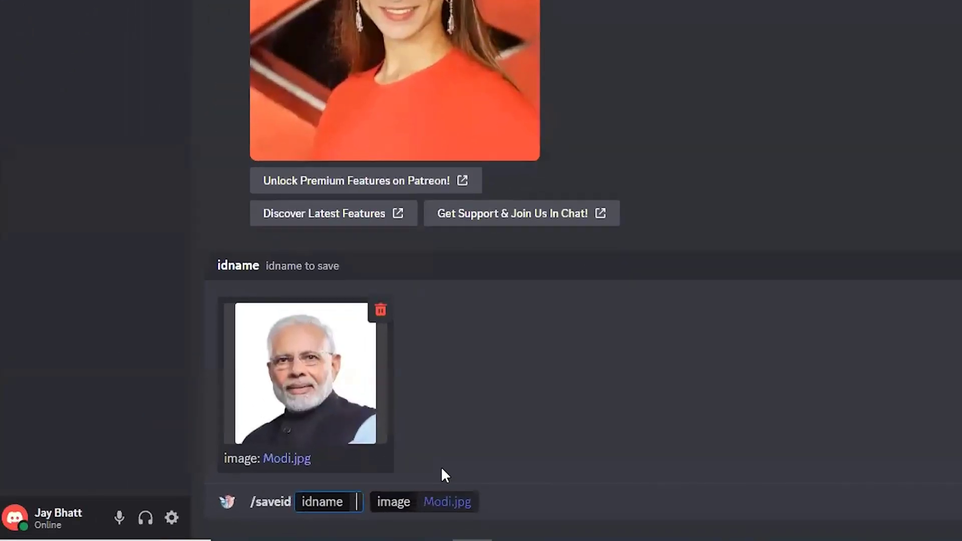
{"action": "type", "text": "modi"}
{"action": "key", "text": "Return"}
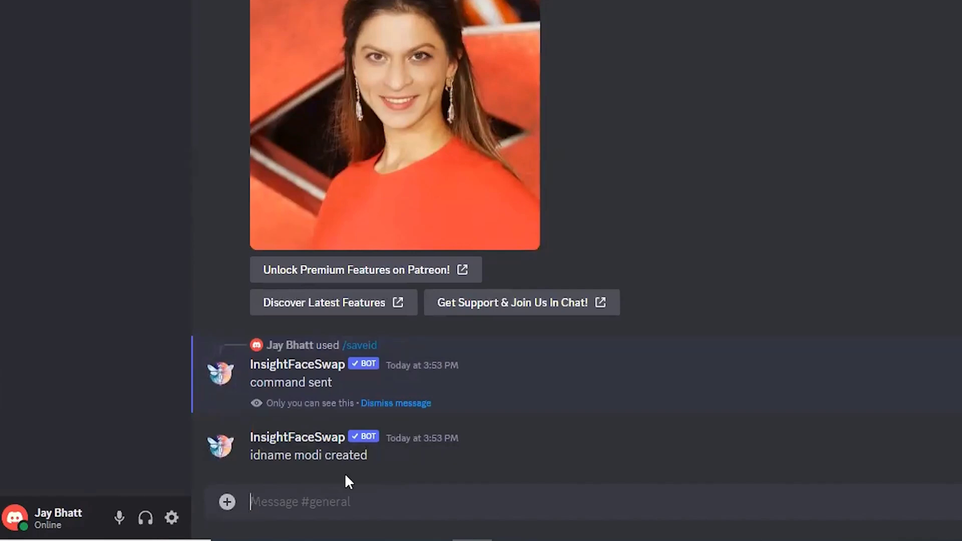
{"action": "type", "text": "/swap"}
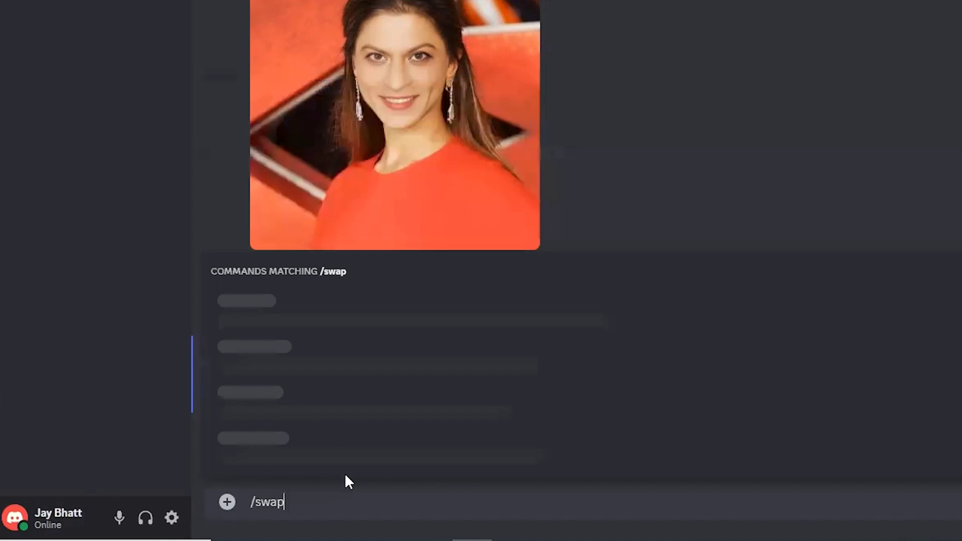
- Run /swapid on Biden.jpg from the celebrity images folder with idname modi
{"action": "key", "text": "Return"}
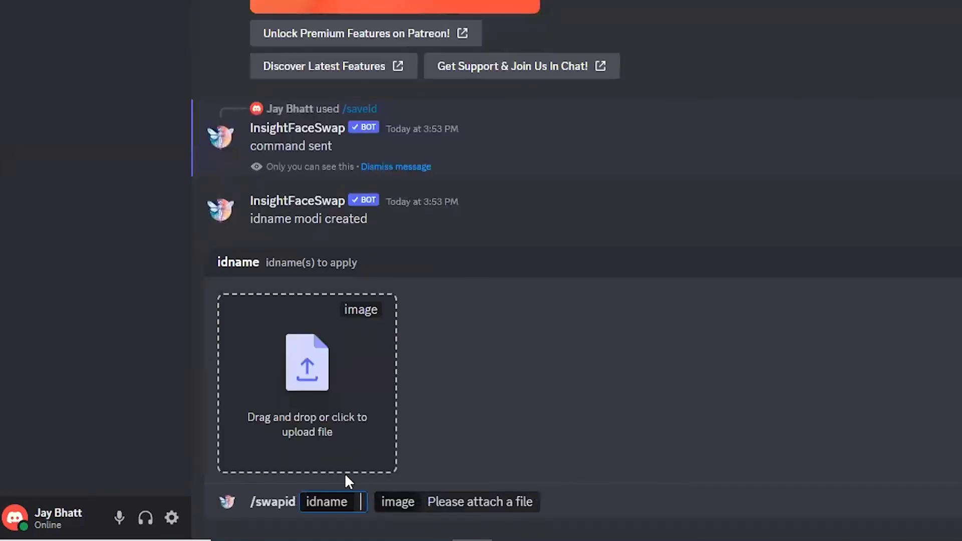
{"action": "key", "text": "alt+Tab"}
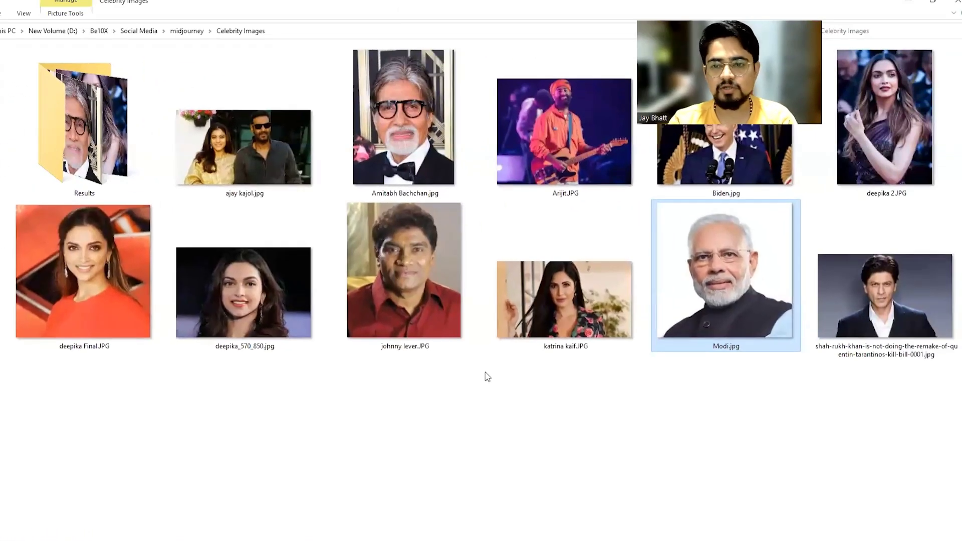
{"action": "left_click", "coordinate": [737, 167]}
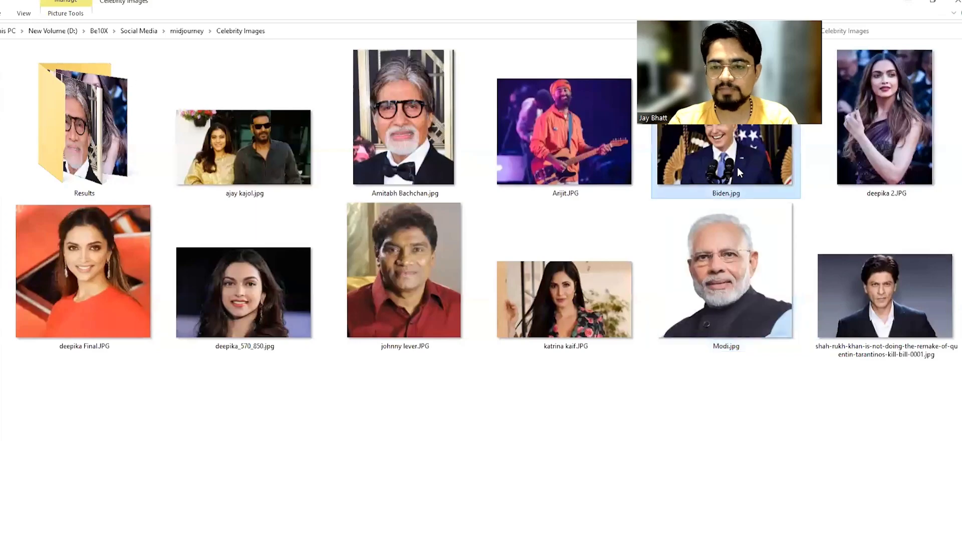
{"action": "left_click_drag", "start_coordinate": [736, 166], "coordinate": [246, 509]}
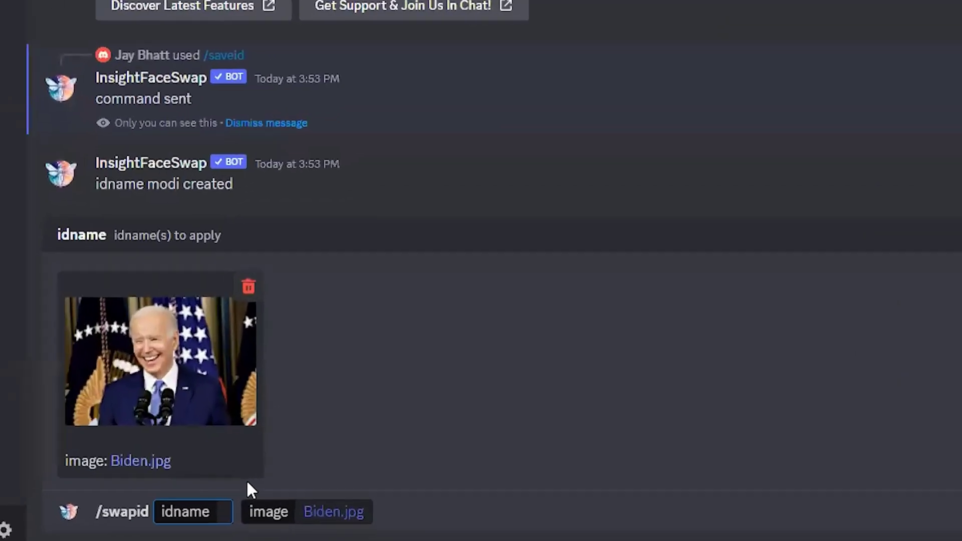
{"action": "type", "text": "modi"}
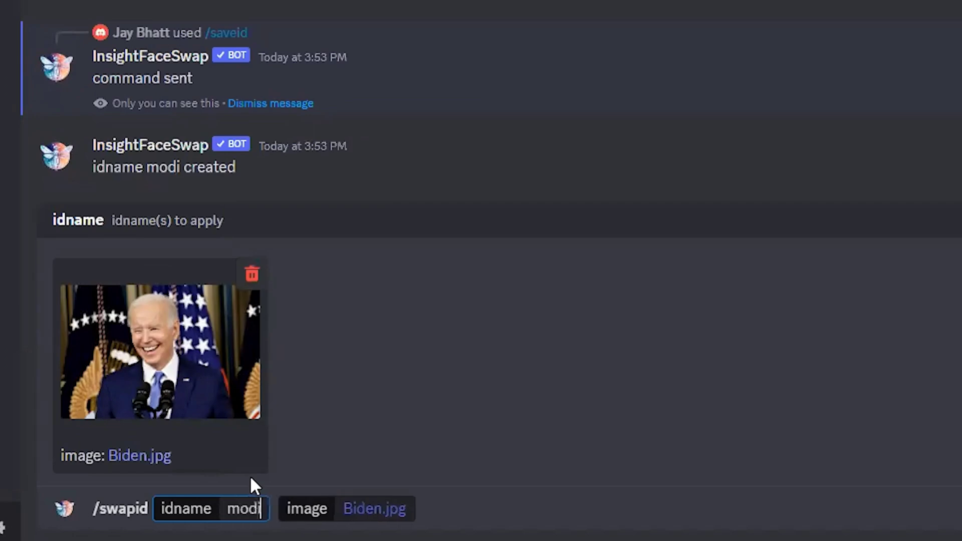
{"action": "key", "text": "Return"}
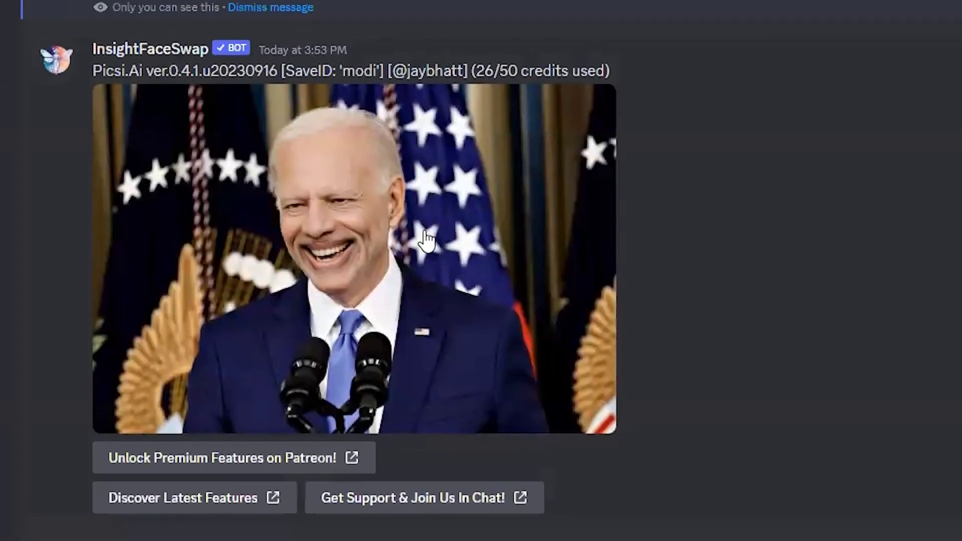
{"action": "left_click", "coordinate": [449, 190]}
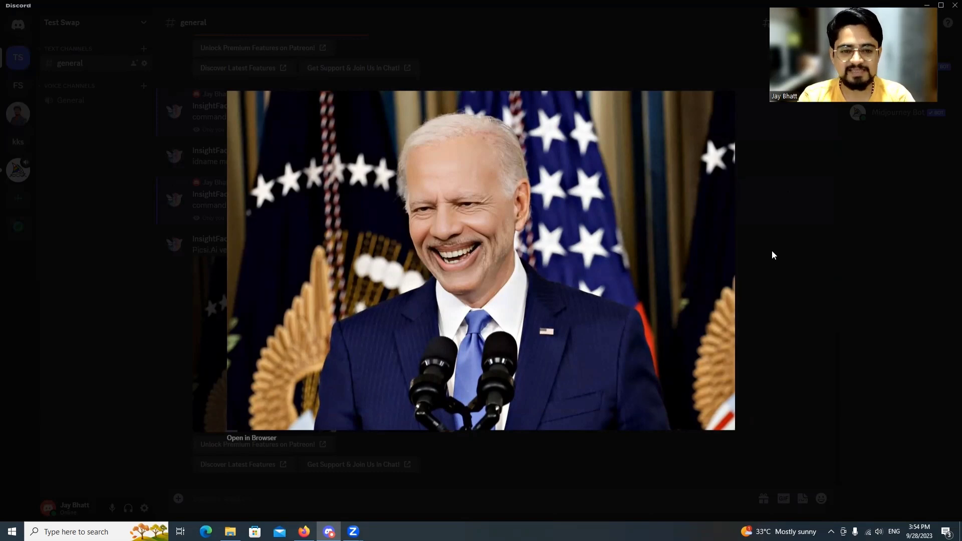
{"action": "left_click", "coordinate": [787, 288]}
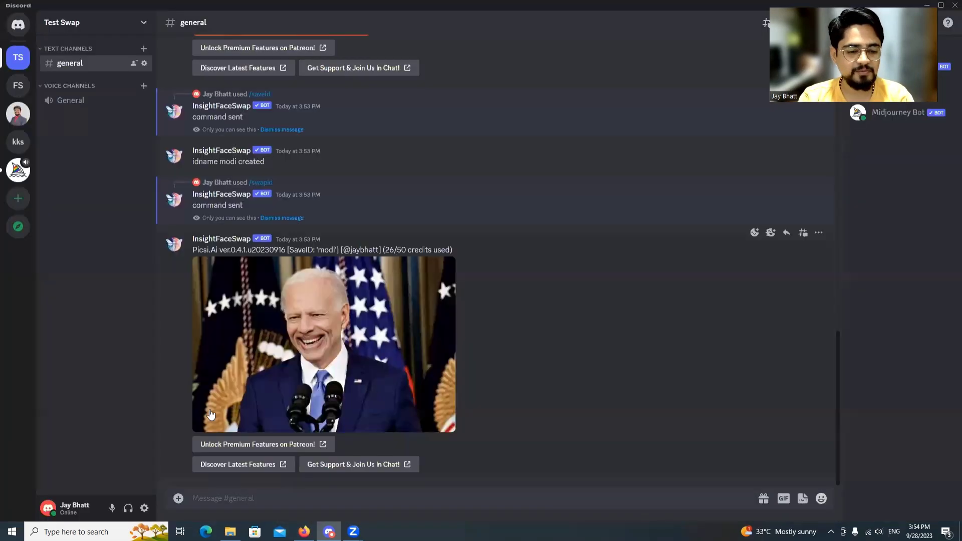
{"action": "left_click", "coordinate": [178, 498]}
- Run /saveid with katrina kaif.JPG as the image and kat as the idname
{"action": "left_click", "coordinate": [222, 498]}
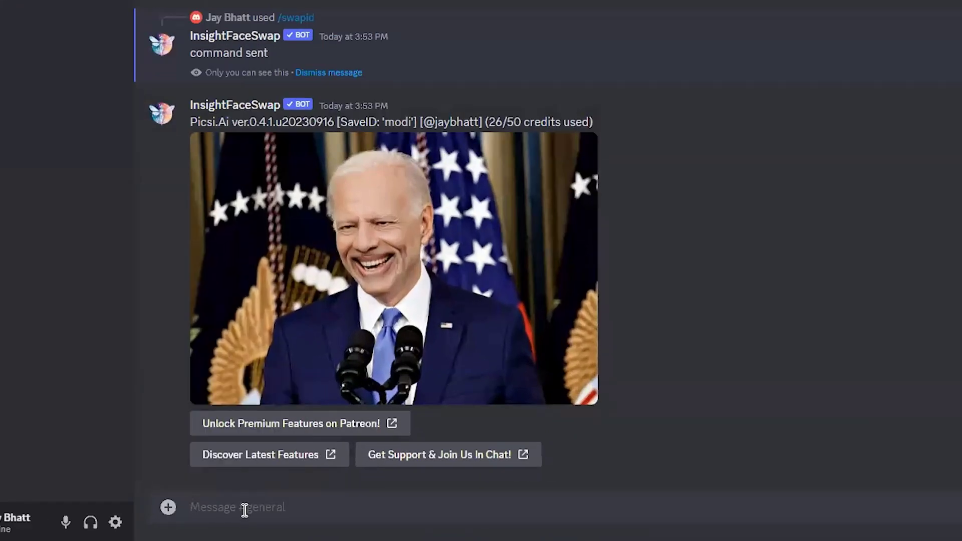
{"action": "type", "text": "/saveid"}
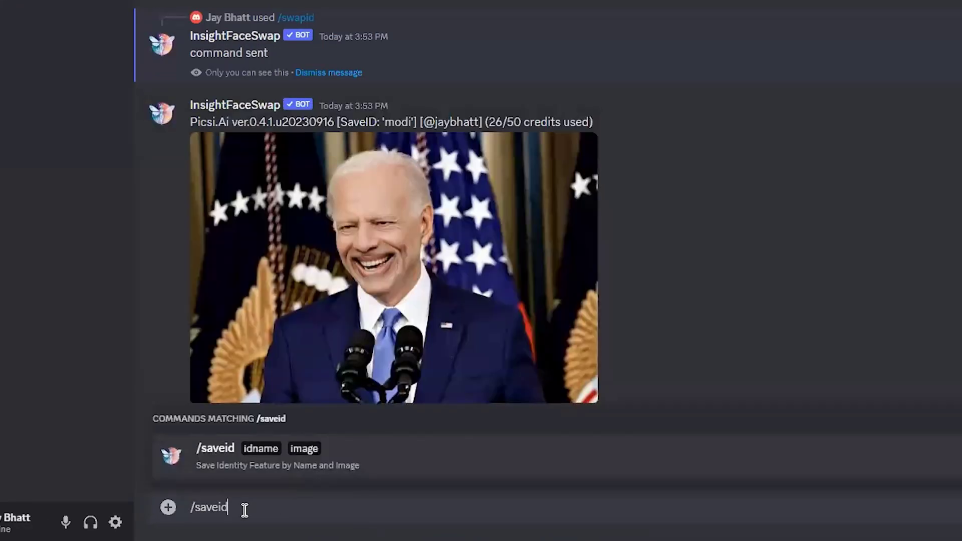
{"action": "key", "text": "Return"}
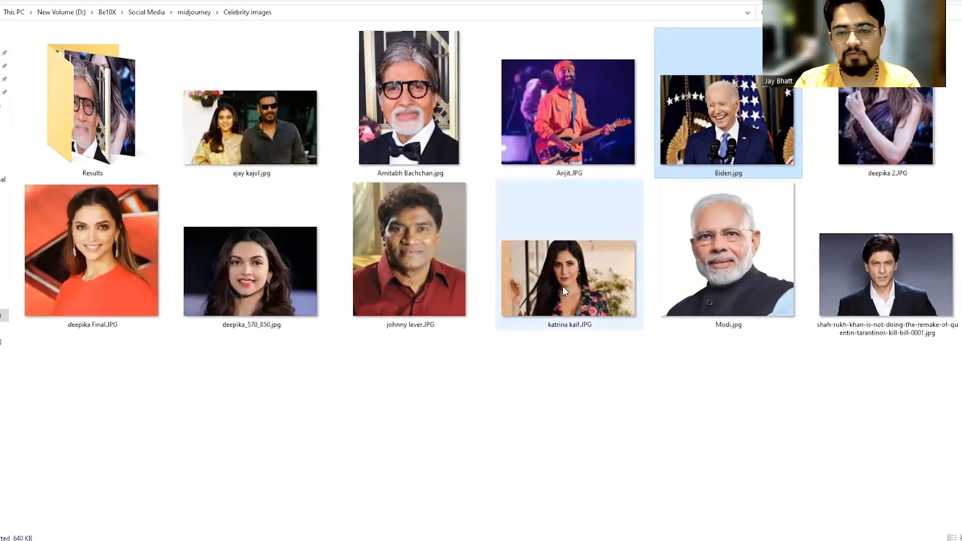
{"action": "left_click_drag", "start_coordinate": [570, 280], "coordinate": [143, 423]}
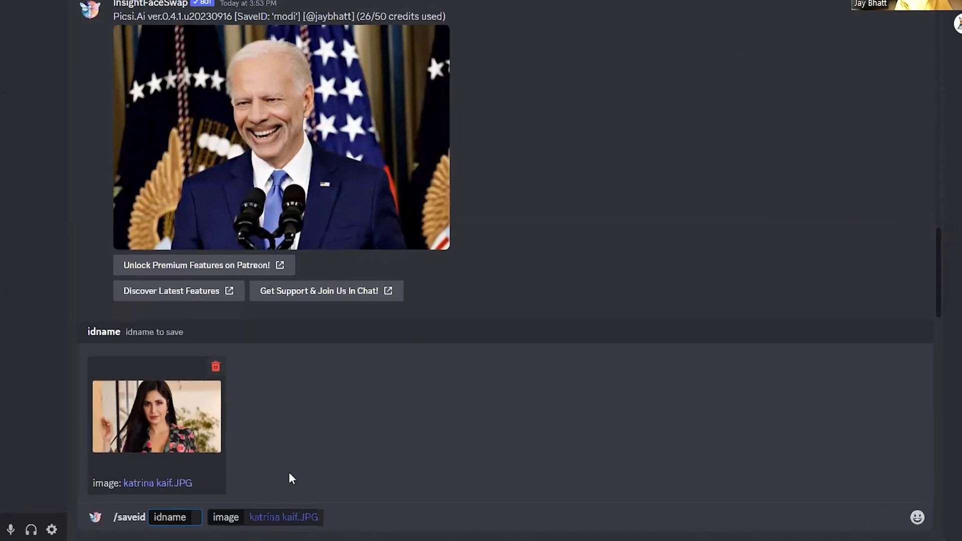
{"action": "type", "text": "ka"}
{"action": "key", "text": "Return"}
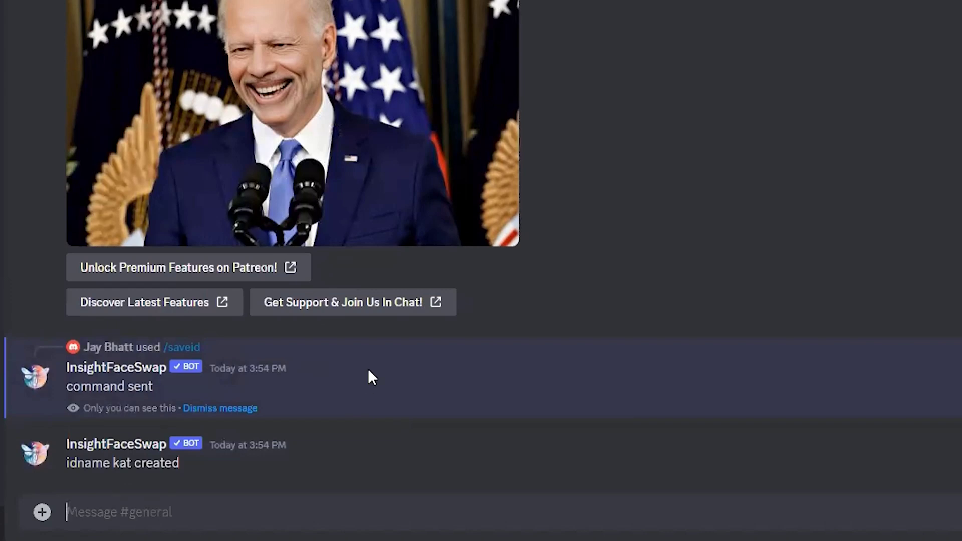
- Upload ajay kajol.jpg from the computer and send it as a message
{"action": "left_click", "coordinate": [40, 517]}
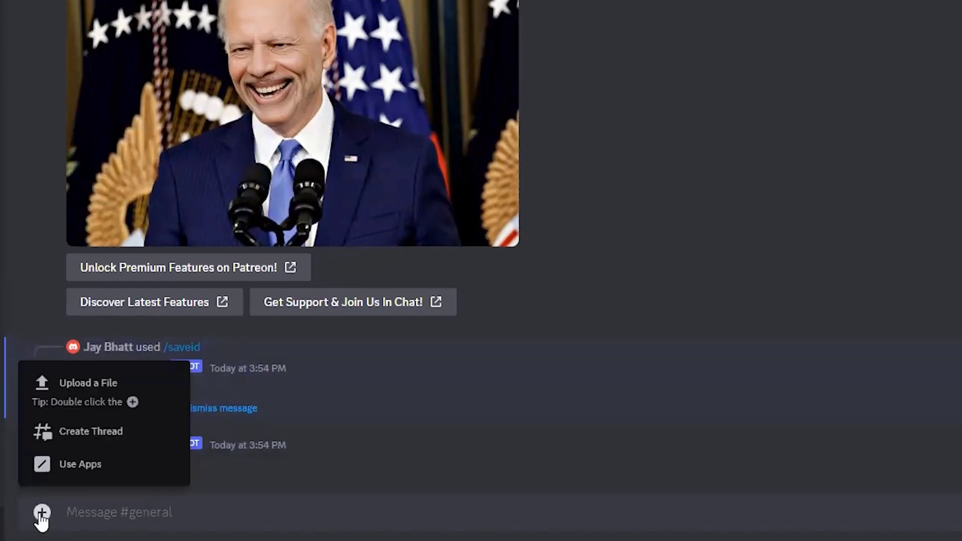
{"action": "left_click", "coordinate": [81, 391]}
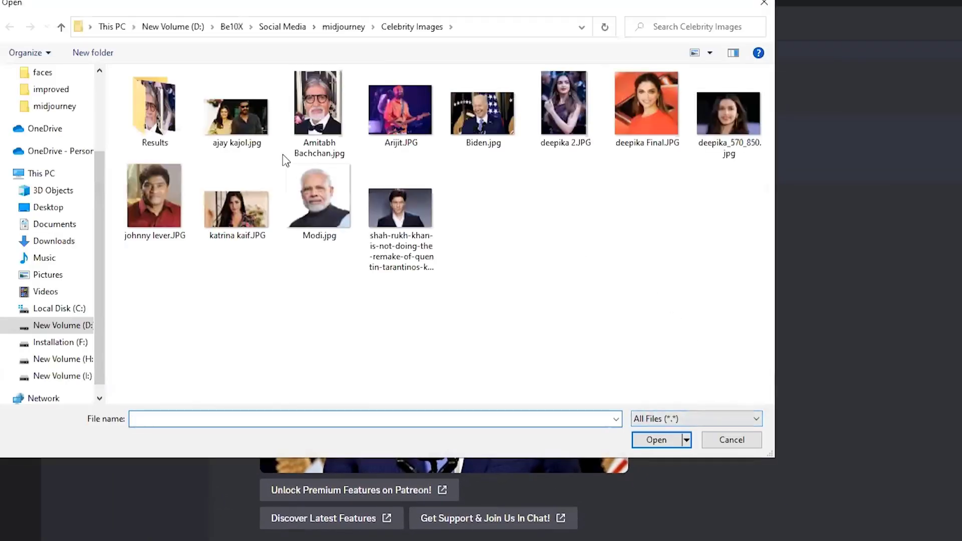
{"action": "left_click", "coordinate": [240, 112]}
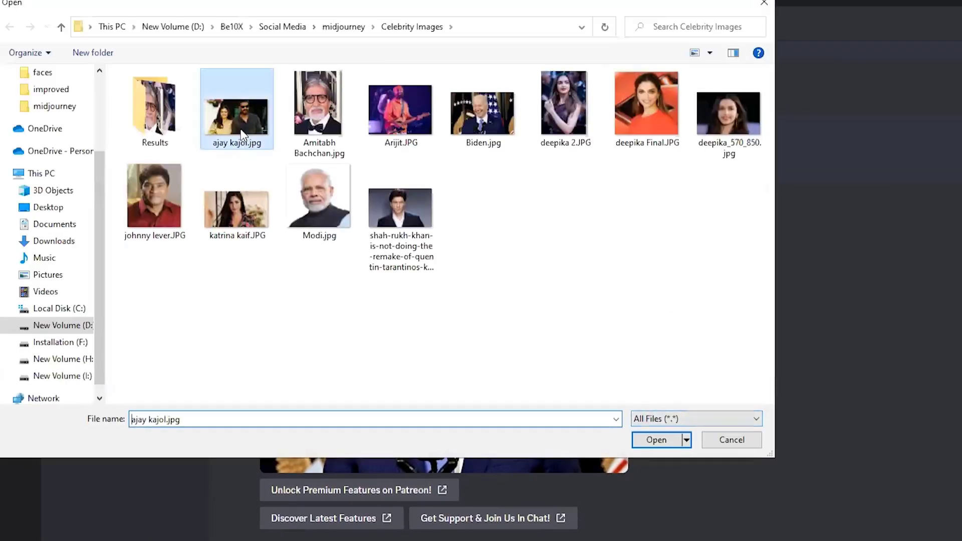
{"action": "left_click", "coordinate": [656, 439]}
{"action": "key", "text": "Return"}
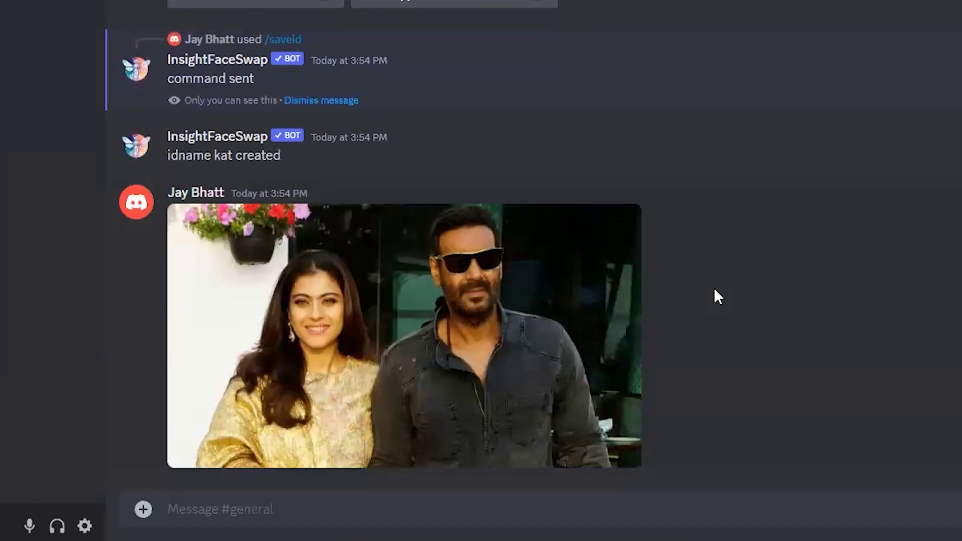
{"action": "right_click", "coordinate": [448, 298]}
{"action": "mouse_move", "coordinate": [535, 300]}
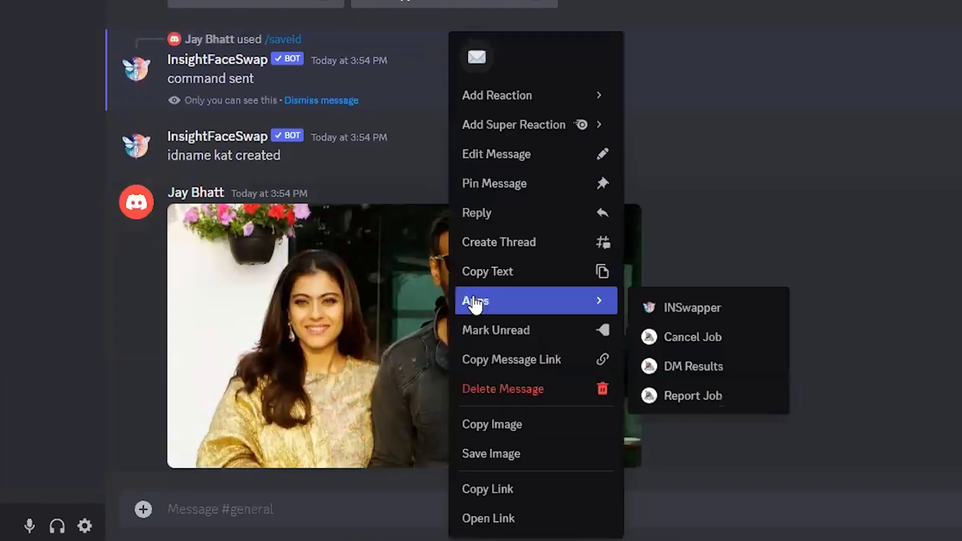
{"action": "left_click", "coordinate": [718, 308]}
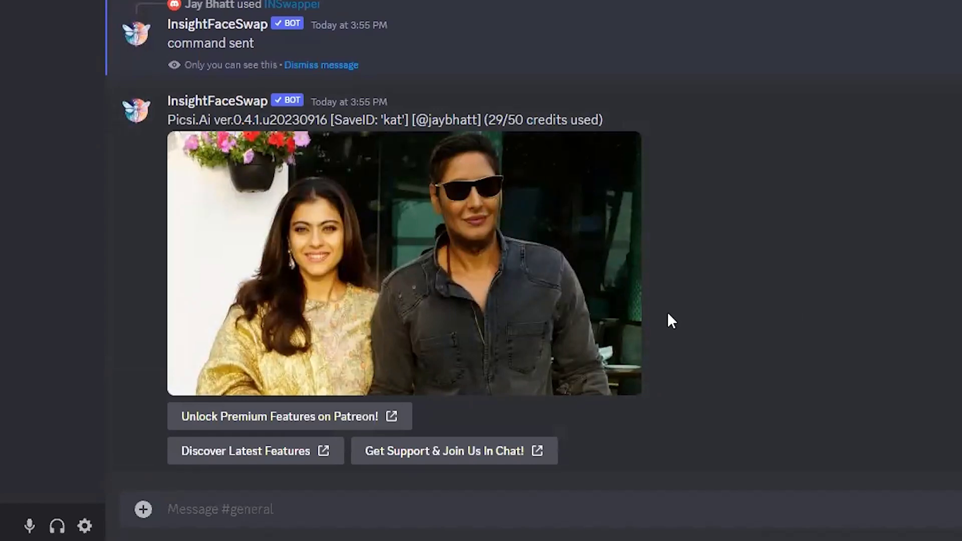
{"action": "left_click", "coordinate": [425, 227]}
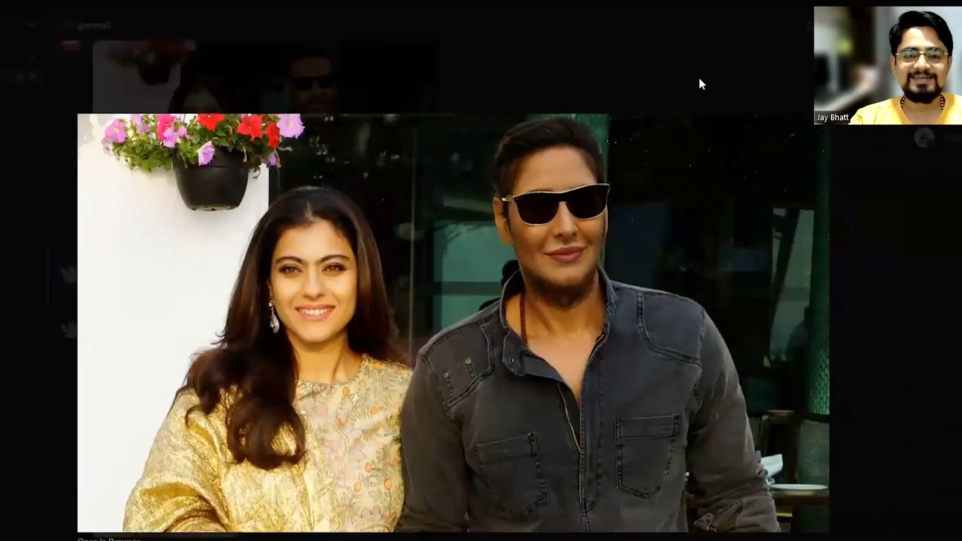
{"action": "left_click", "coordinate": [699, 77]}
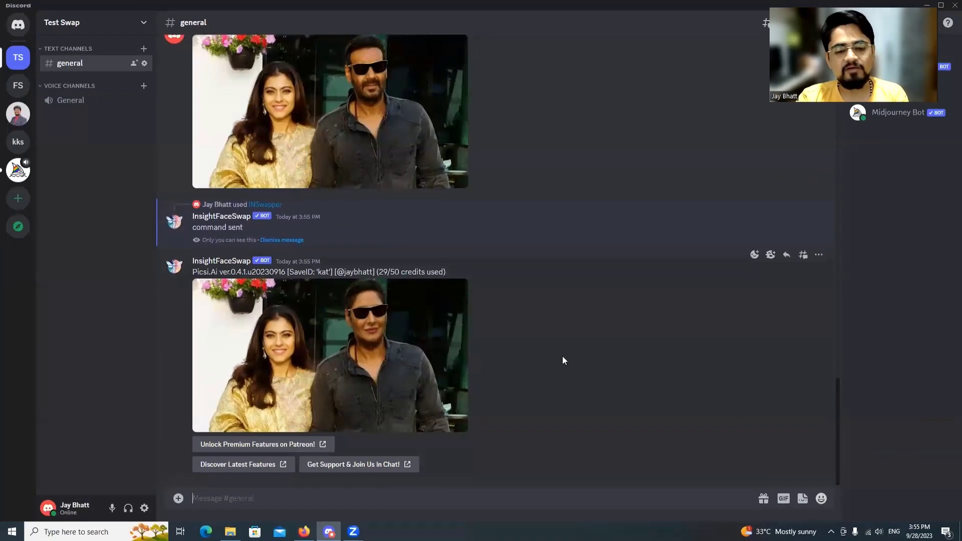
{"action": "scroll", "coordinate": [562, 357], "scroll_direction": "up", "scroll_amount": 3}
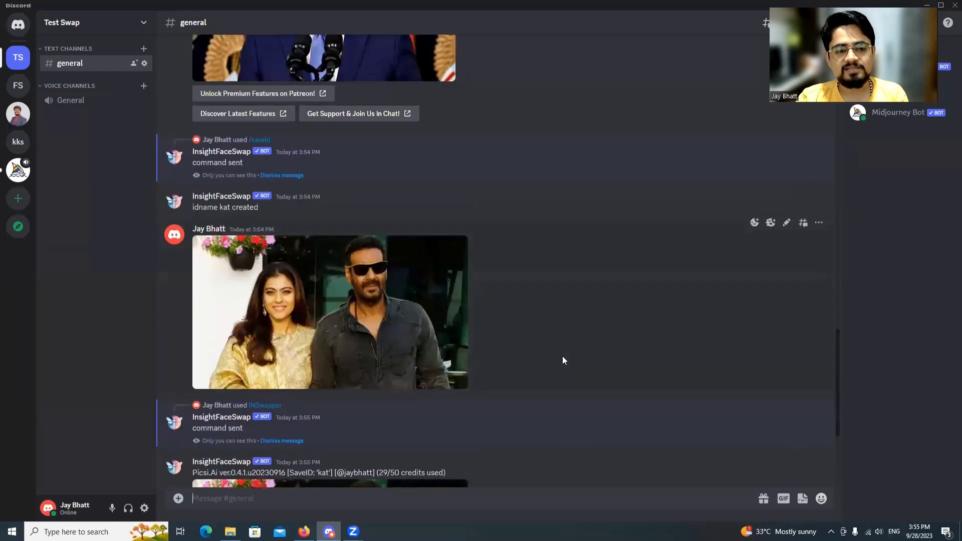
{"action": "scroll", "coordinate": [562, 356], "scroll_direction": "up", "scroll_amount": 5}
{"action": "scroll", "coordinate": [562, 356], "scroll_direction": "up", "scroll_amount": 3}
{"action": "scroll", "coordinate": [564, 357], "scroll_direction": "up", "scroll_amount": 3}
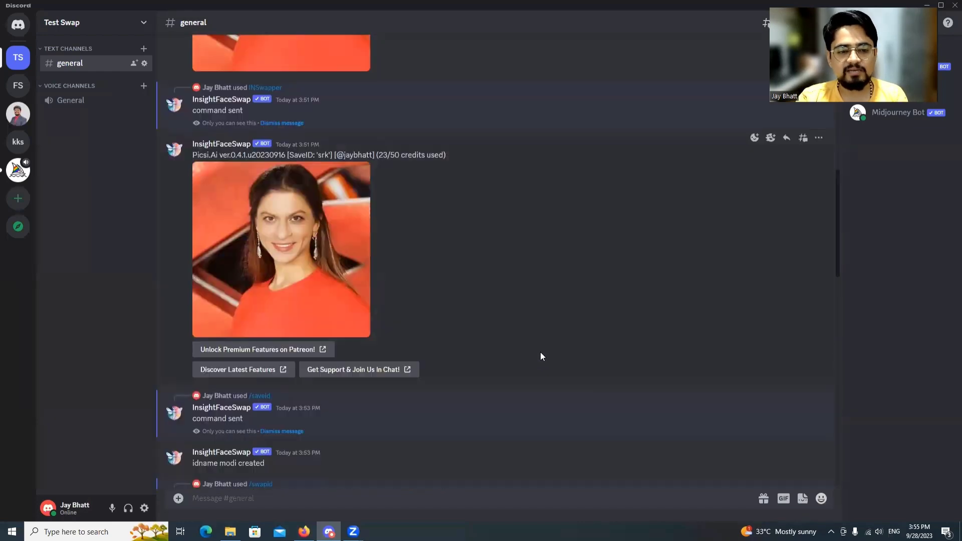
{"action": "scroll", "coordinate": [544, 345], "scroll_direction": "up", "scroll_amount": 1}
{"action": "scroll", "coordinate": [547, 347], "scroll_direction": "down", "scroll_amount": 5}
{"action": "scroll", "coordinate": [546, 346], "scroll_direction": "down", "scroll_amount": 2}
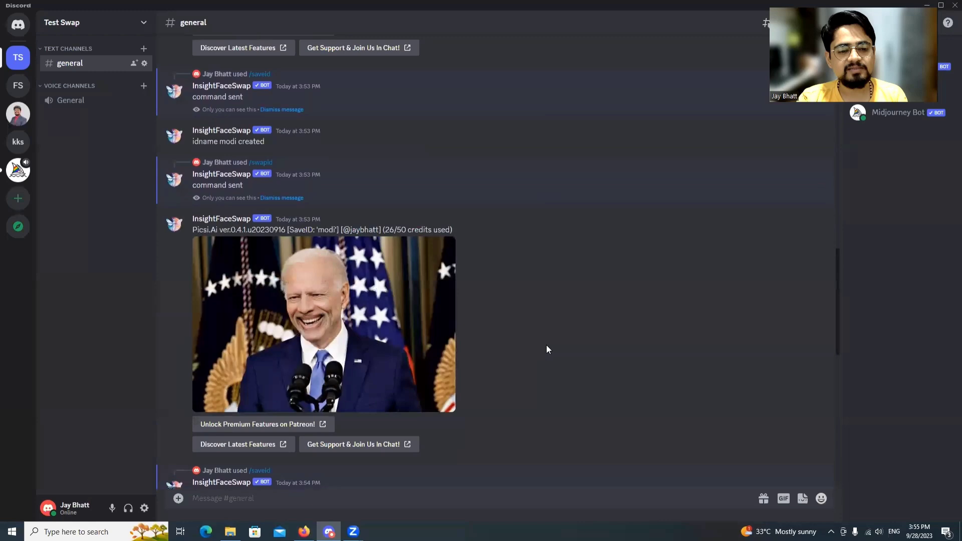
{"action": "scroll", "coordinate": [546, 347], "scroll_direction": "down", "scroll_amount": 5}
{"action": "scroll", "coordinate": [547, 347], "scroll_direction": "down", "scroll_amount": 2}
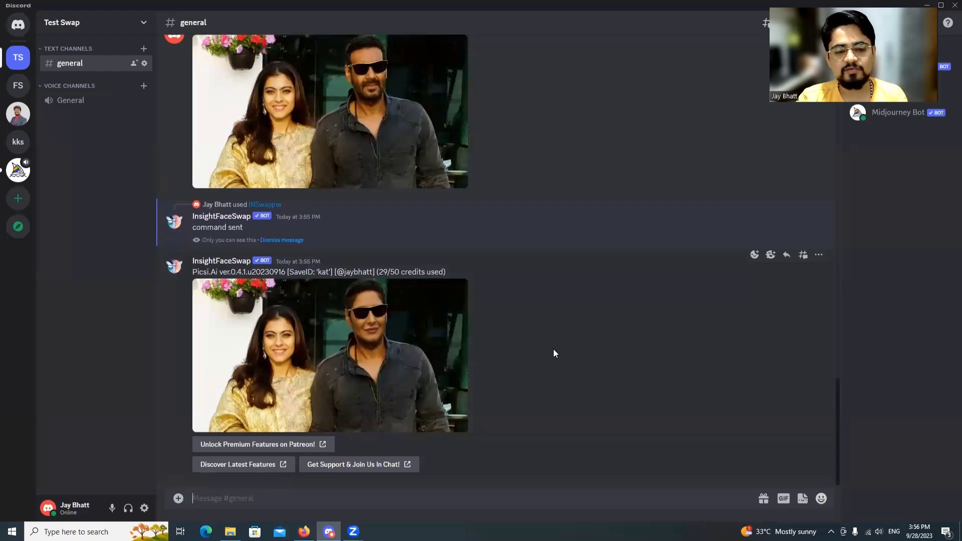
- Run /saveid with johnny lever.JPG, saving the face under idname 'johnny'
{"action": "left_click", "coordinate": [178, 499]}
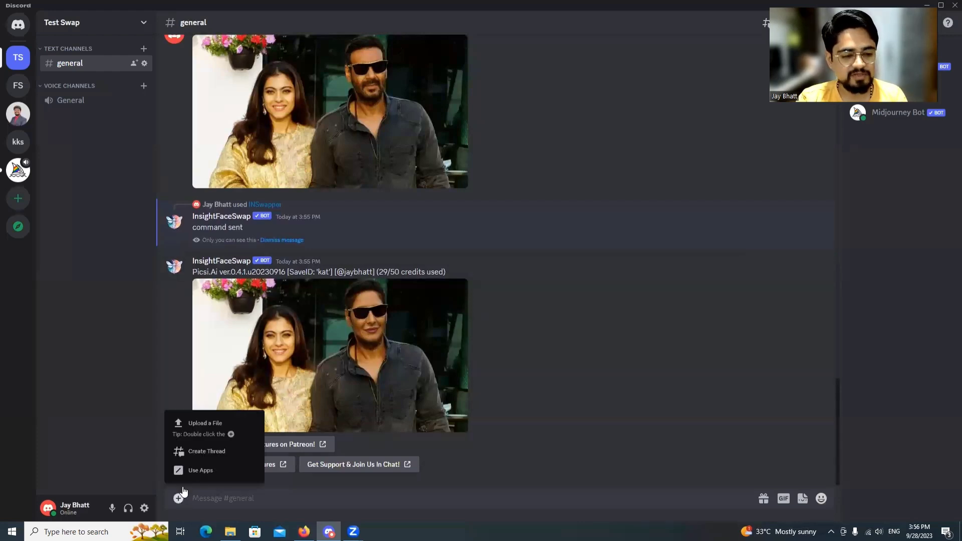
{"action": "left_click", "coordinate": [263, 503]}
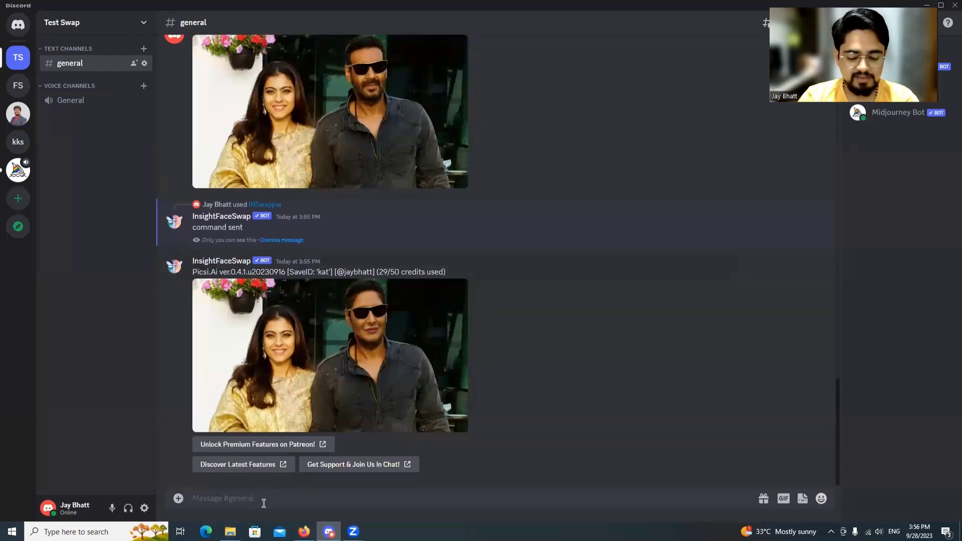
{"action": "type", "text": "/"}
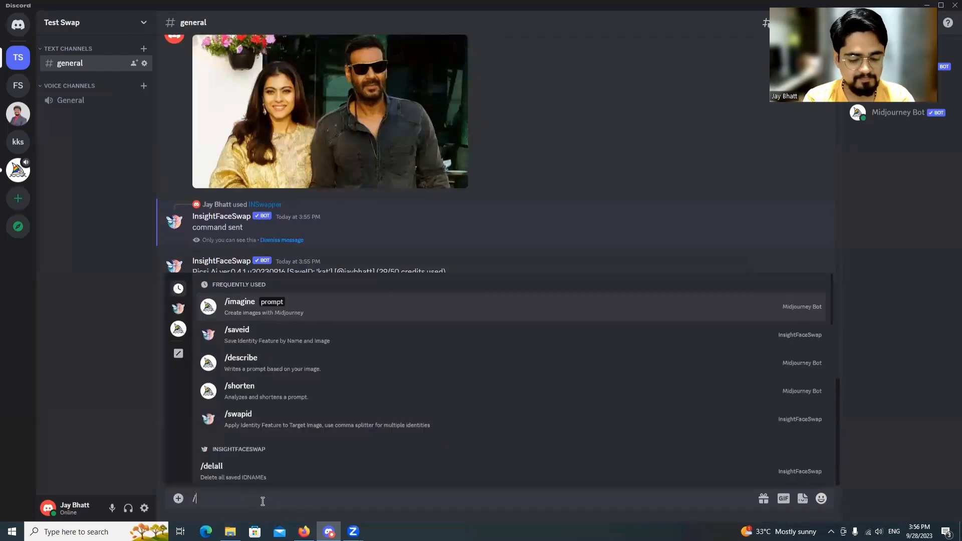
{"action": "type", "text": "saveid"}
{"action": "key", "text": "Return"}
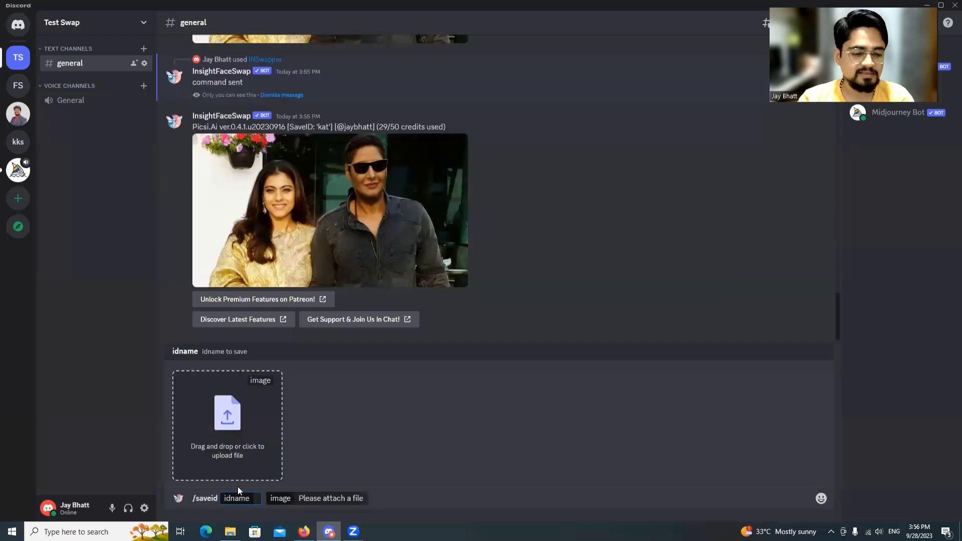
{"action": "left_click", "coordinate": [230, 531]}
{"action": "left_click", "coordinate": [332, 255]}
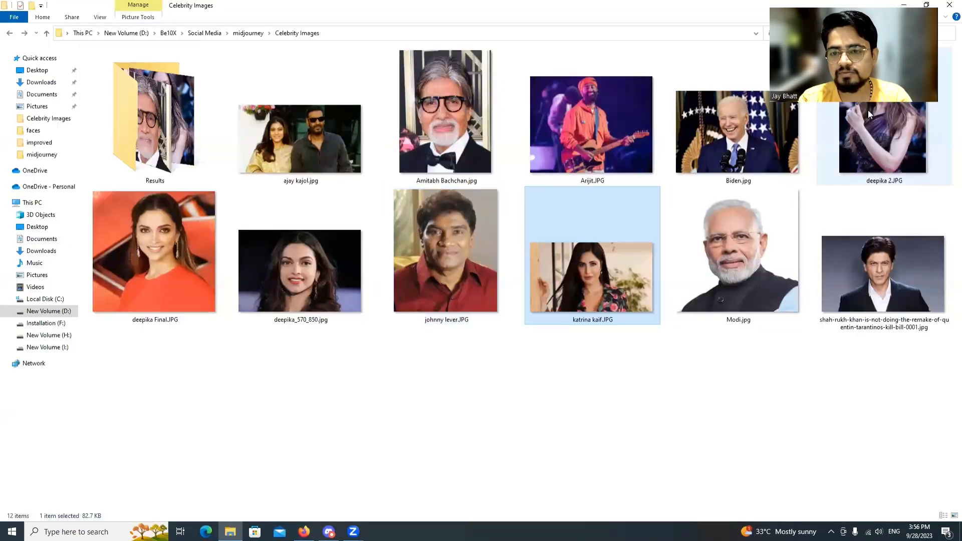
{"action": "mouse_move", "coordinate": [457, 255]}
{"action": "left_mouse_down"}
{"action": "mouse_move", "coordinate": [443, 358]}
{"action": "mouse_move", "coordinate": [231, 424]}
{"action": "left_mouse_up"}
{"action": "key", "text": "alt+Tab"}
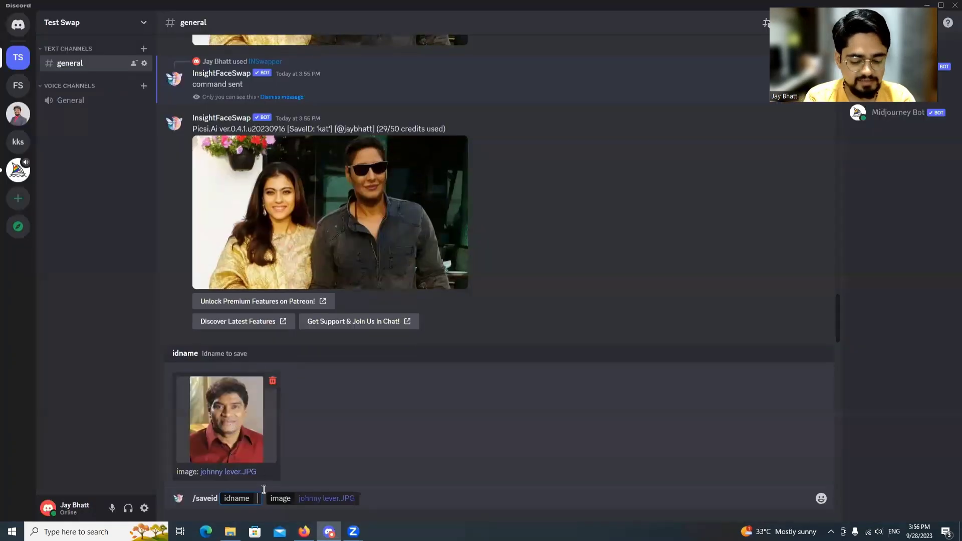
{"action": "type", "text": "johnny"}
{"action": "key", "text": "Return"}
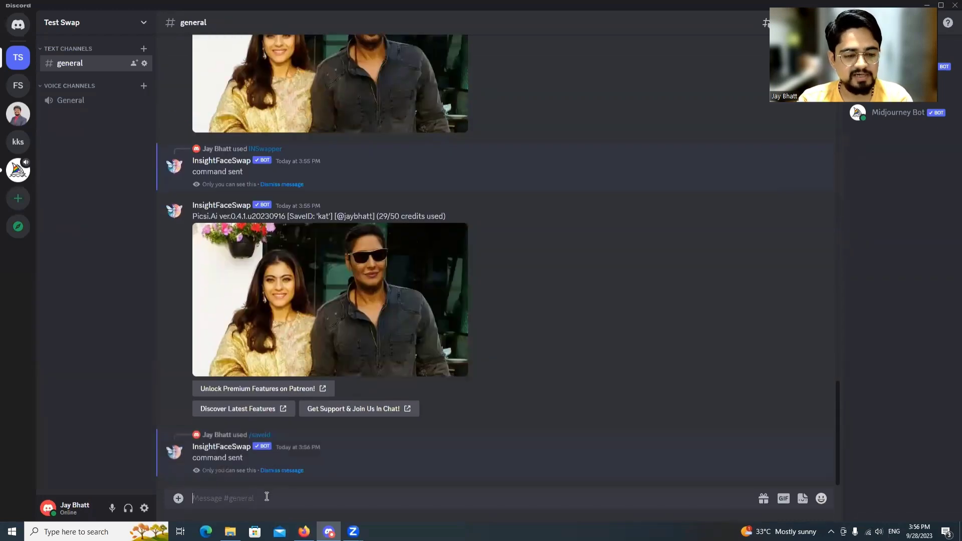
- Start a /swapid command awaiting its target image
{"action": "left_click", "coordinate": [179, 498]}
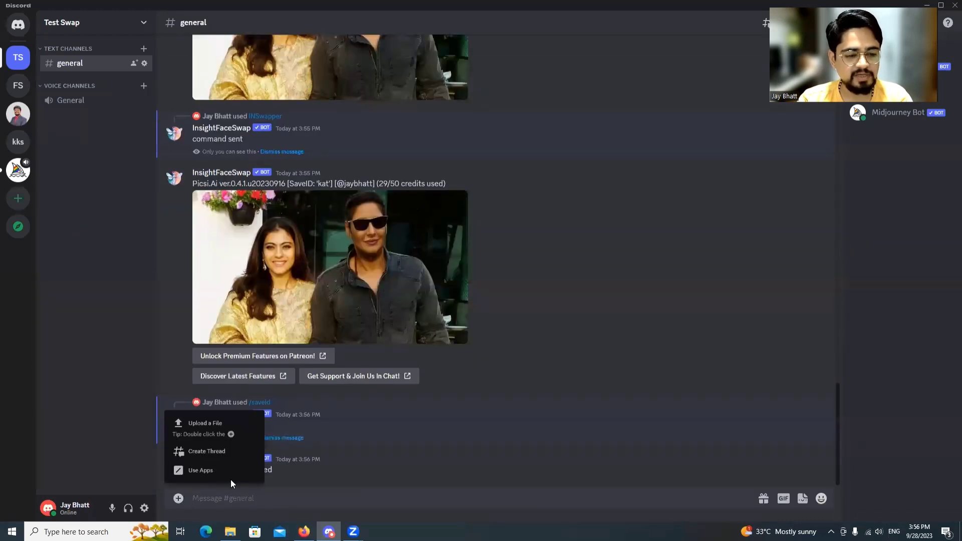
{"action": "left_click", "coordinate": [235, 500]}
{"action": "type", "text": "/"}
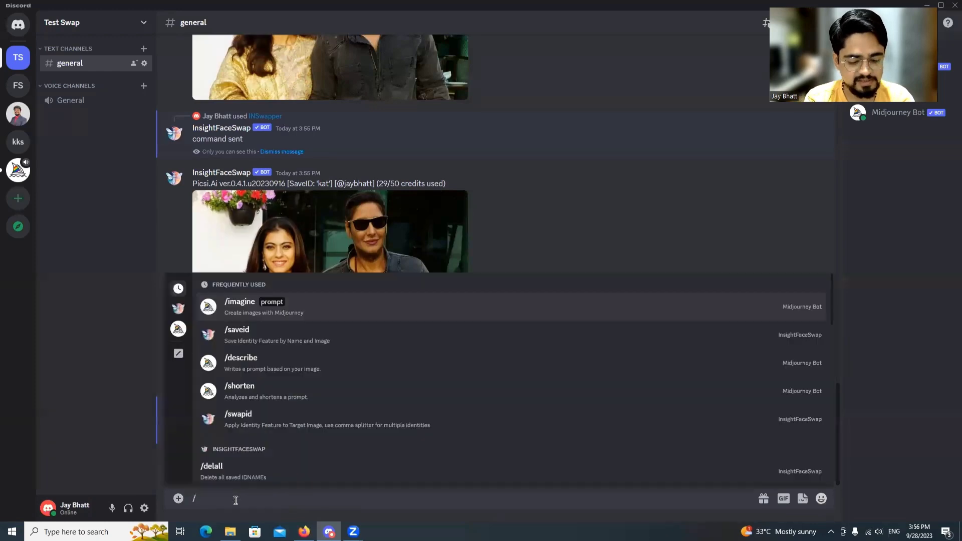
{"action": "type", "text": "swapid"}
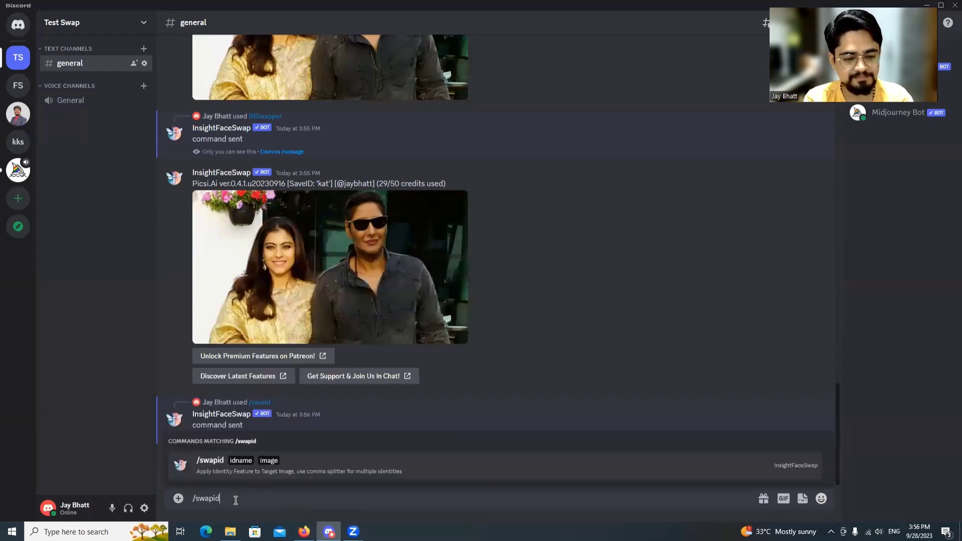
{"action": "key", "text": "Tab"}
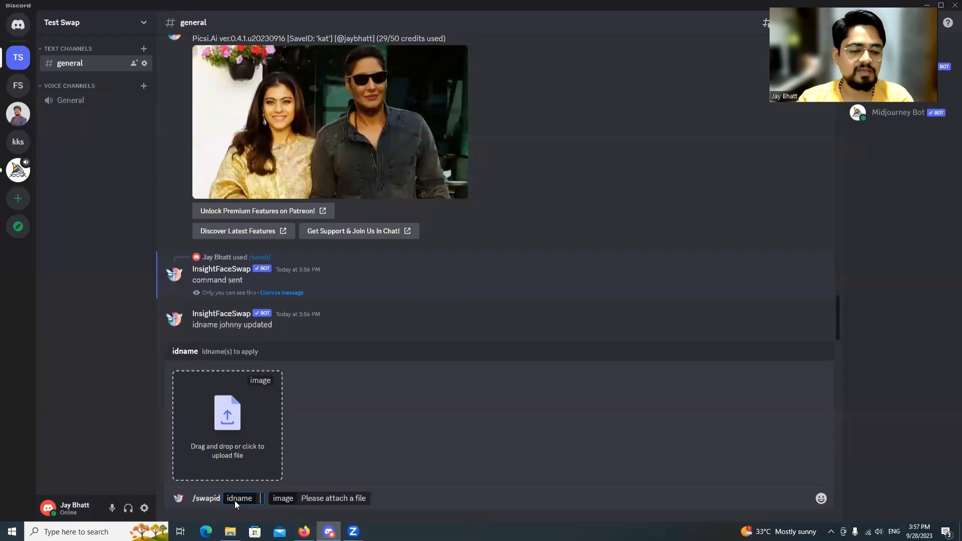
- Swap the johnny face onto Amitabh Bachchan.jpg and inspect the enlarged result
{"action": "key", "text": "alt+Tab"}
{"action": "mouse_move", "coordinate": [446, 151]}
{"action": "left_mouse_down"}
{"action": "mouse_move", "coordinate": [475, 278]}
{"action": "mouse_move", "coordinate": [226, 421]}
{"action": "left_mouse_up"}
{"action": "key", "text": "alt+Tab"}
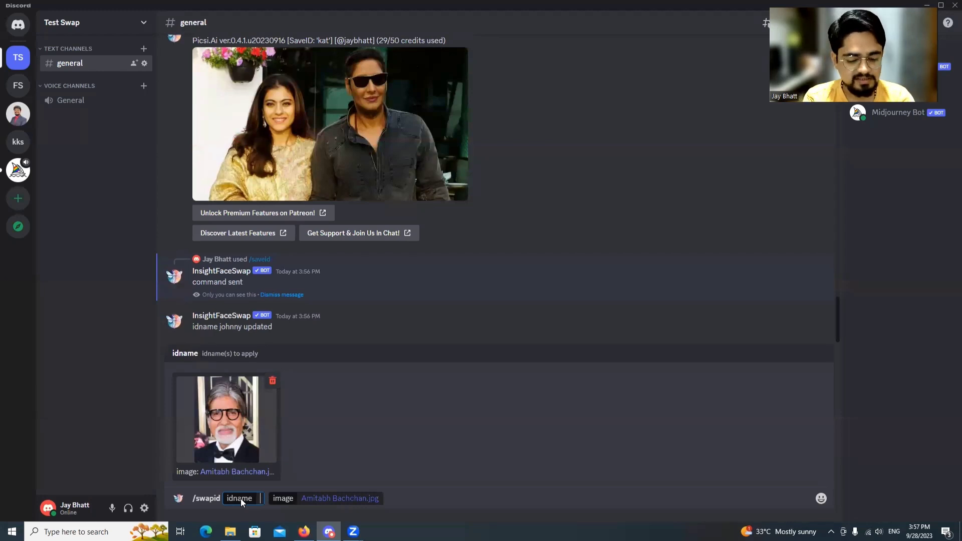
{"action": "type", "text": "johnny"}
{"action": "key", "text": "Return"}
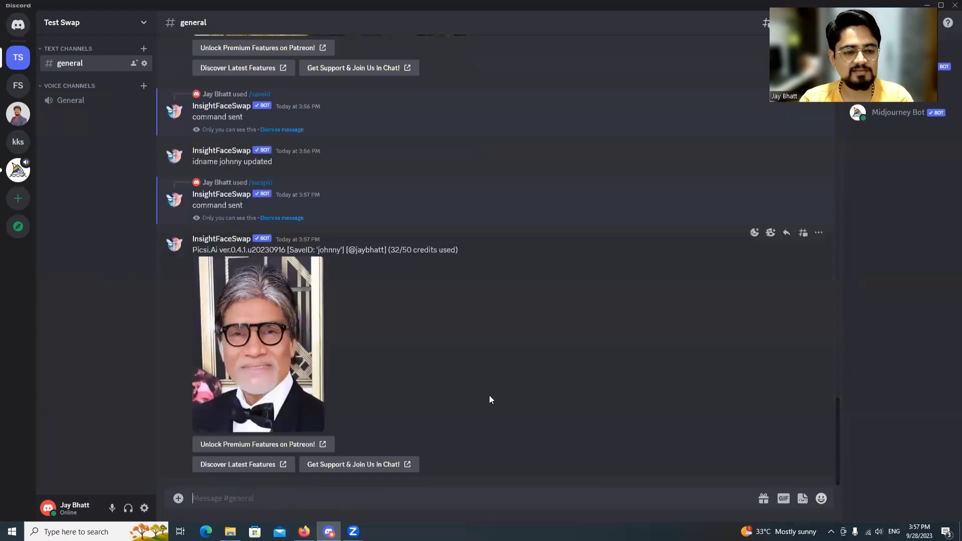
{"action": "left_click", "coordinate": [282, 350]}
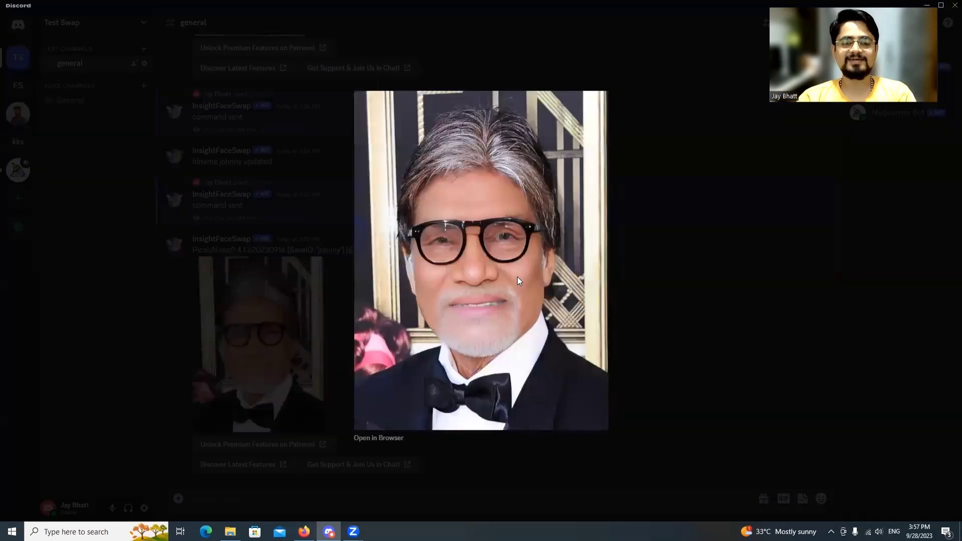
{"action": "left_click", "coordinate": [667, 263]}
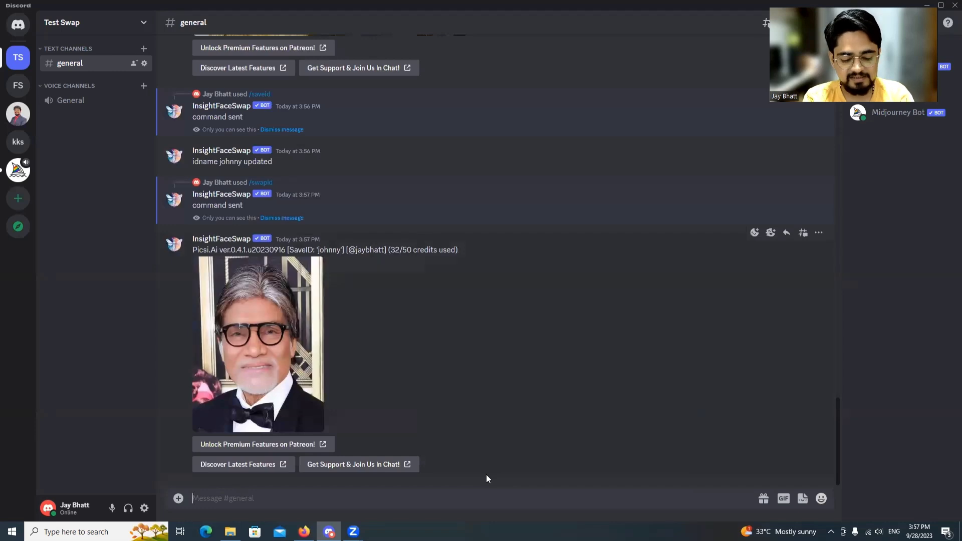
{"action": "type", "text": "/swa"}
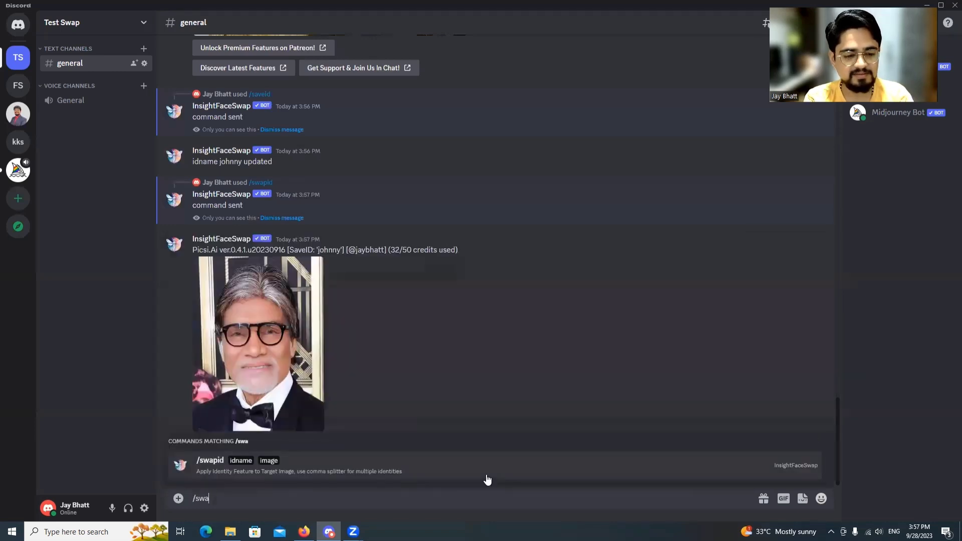
{"action": "type", "text": "p"}
- Run /swapid with Arijit.JPG and idname modi, then inspect the enlarged result
{"action": "left_click", "coordinate": [476, 482]}
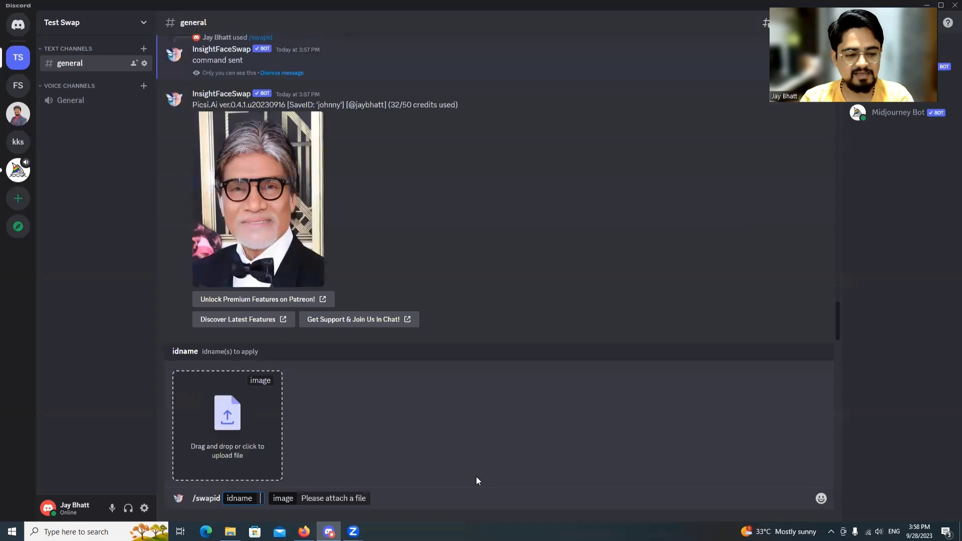
{"action": "key", "text": "alt+Tab"}
{"action": "left_click_drag", "start_coordinate": [610, 114], "coordinate": [233, 406]}
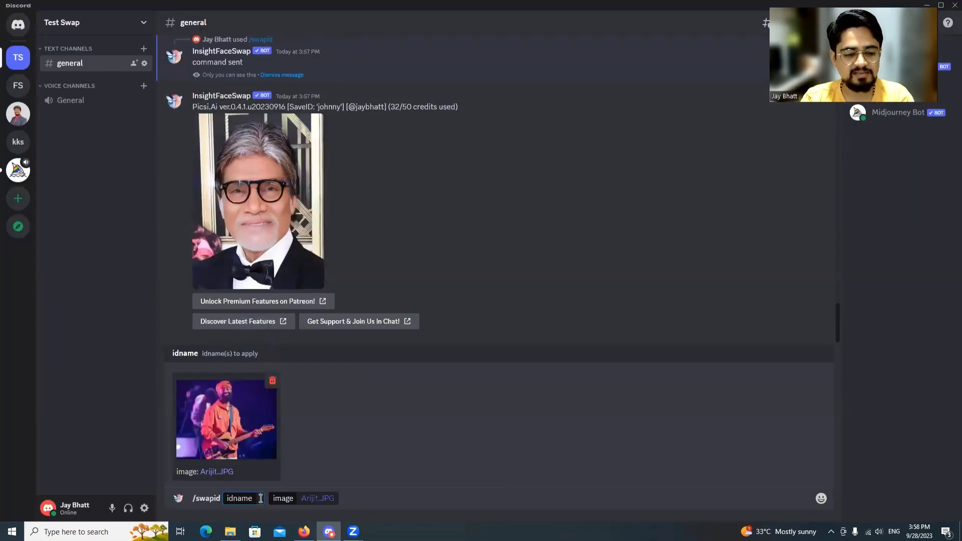
{"action": "type", "text": "mohnny"}
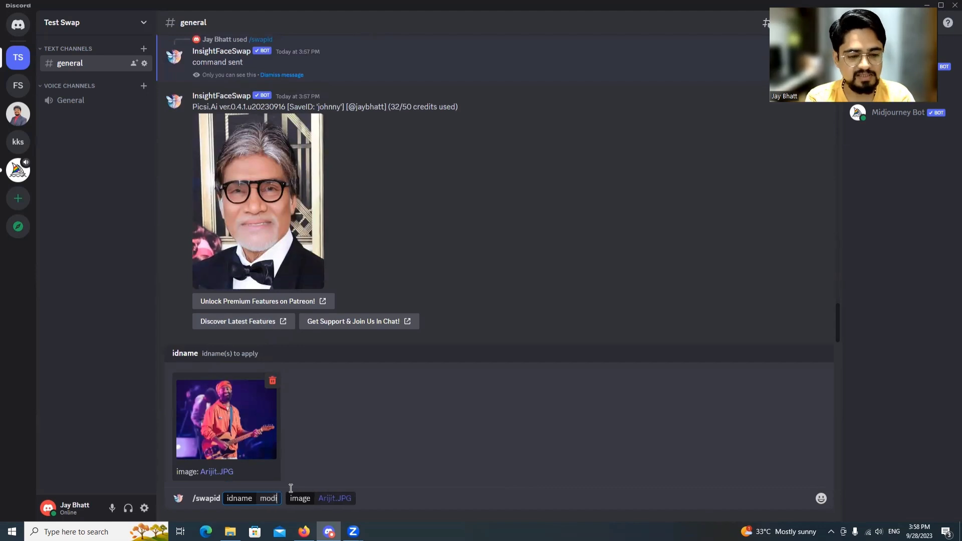
{"action": "key", "text": "Return"}
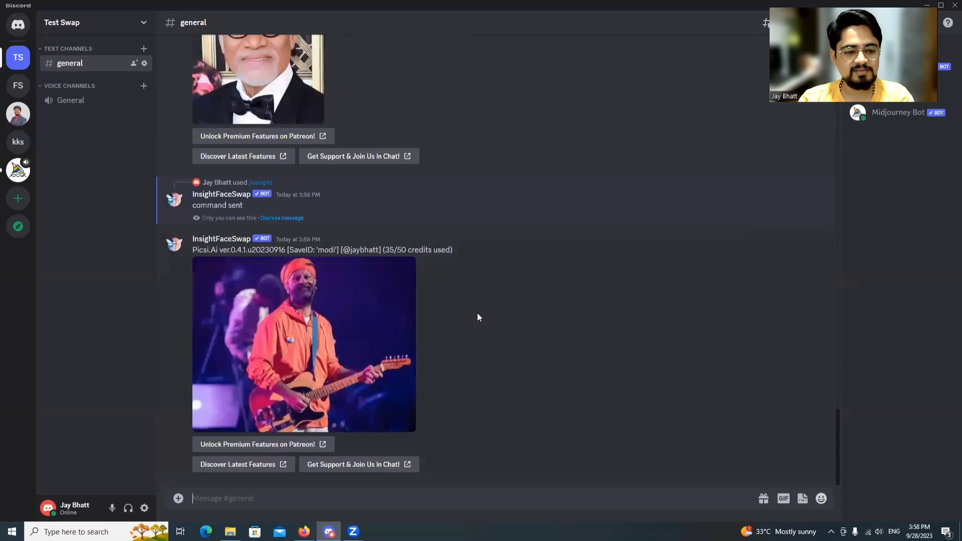
{"action": "left_click", "coordinate": [353, 323]}
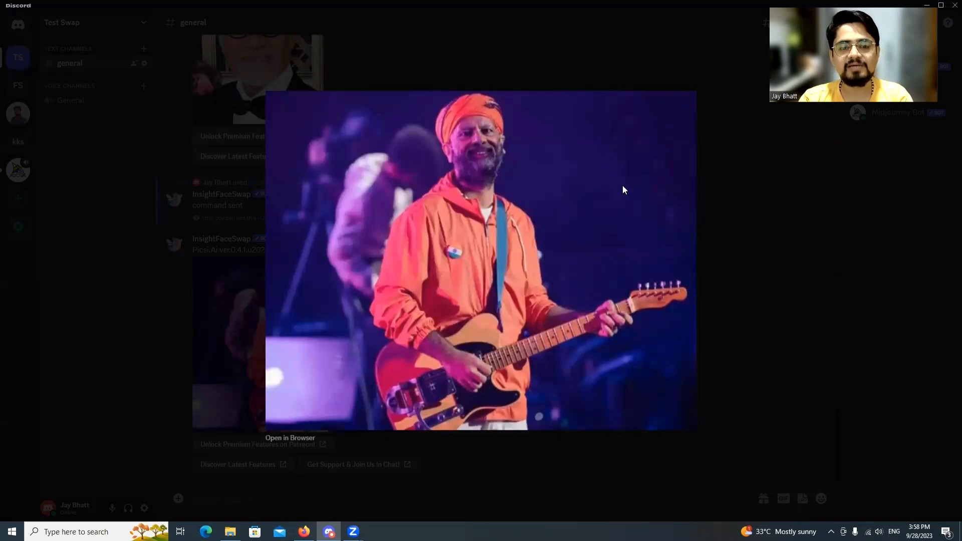
{"action": "left_click", "coordinate": [777, 188]}
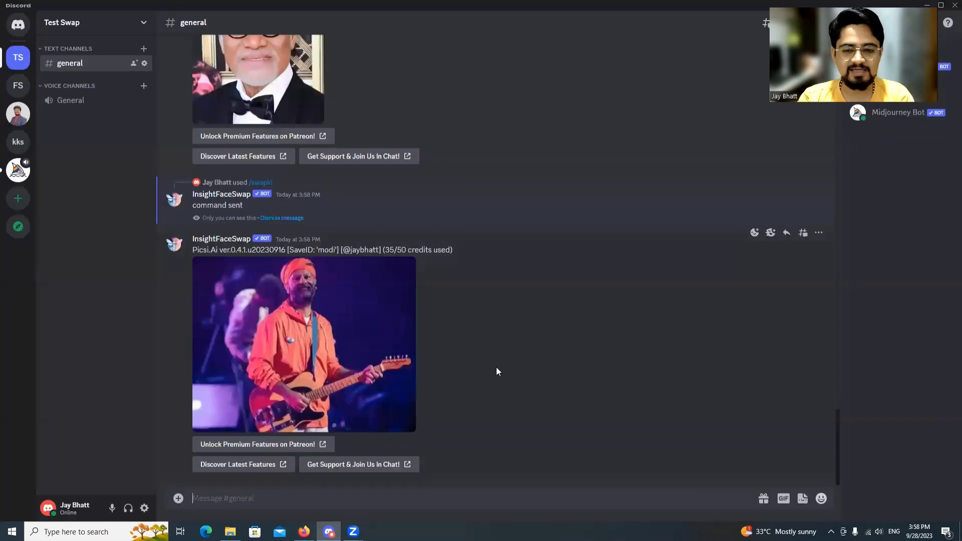